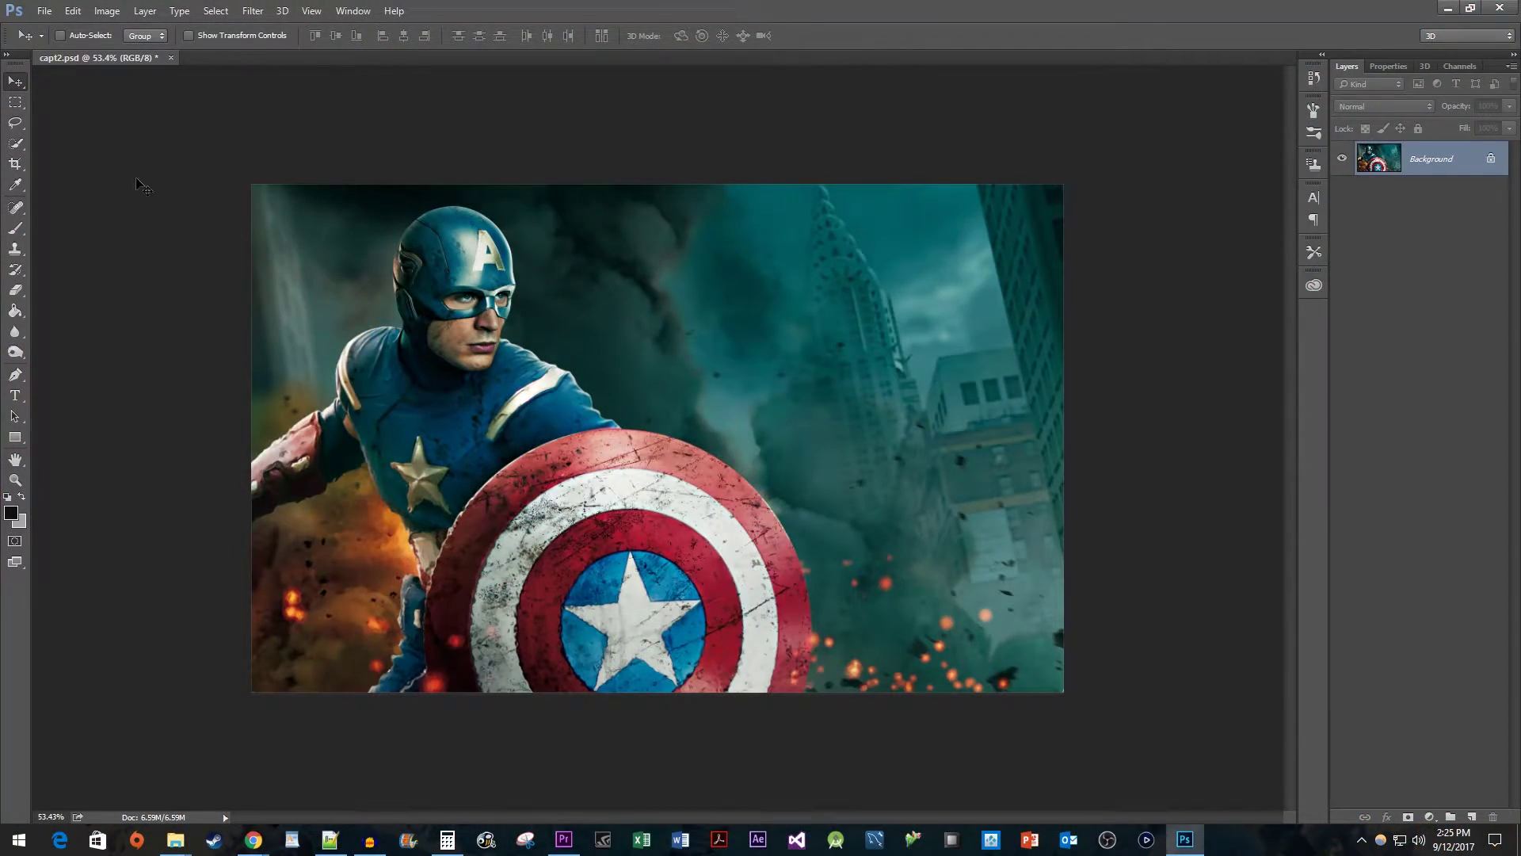
# - Quick-select Captain America's body, shield, arm and remaining edges until the whole figure is selected
pyautogui.click(15, 144)
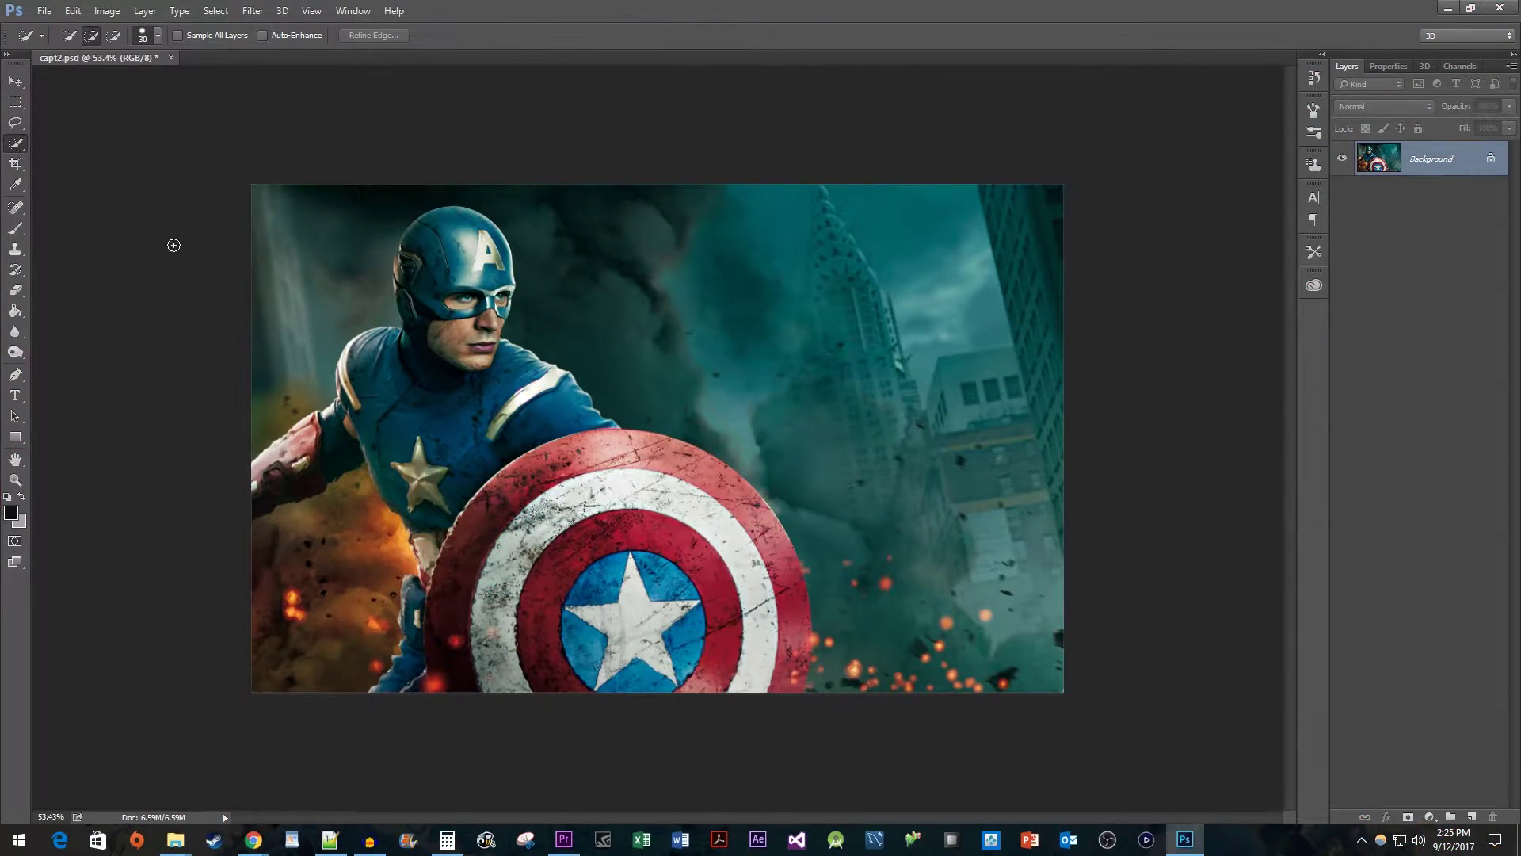
pyautogui.moveTo(475, 555)
pyautogui.mouseDown()
pyautogui.moveTo(602, 673)
pyautogui.moveTo(559, 523)
pyautogui.moveTo(658, 634)
pyautogui.mouseUp()
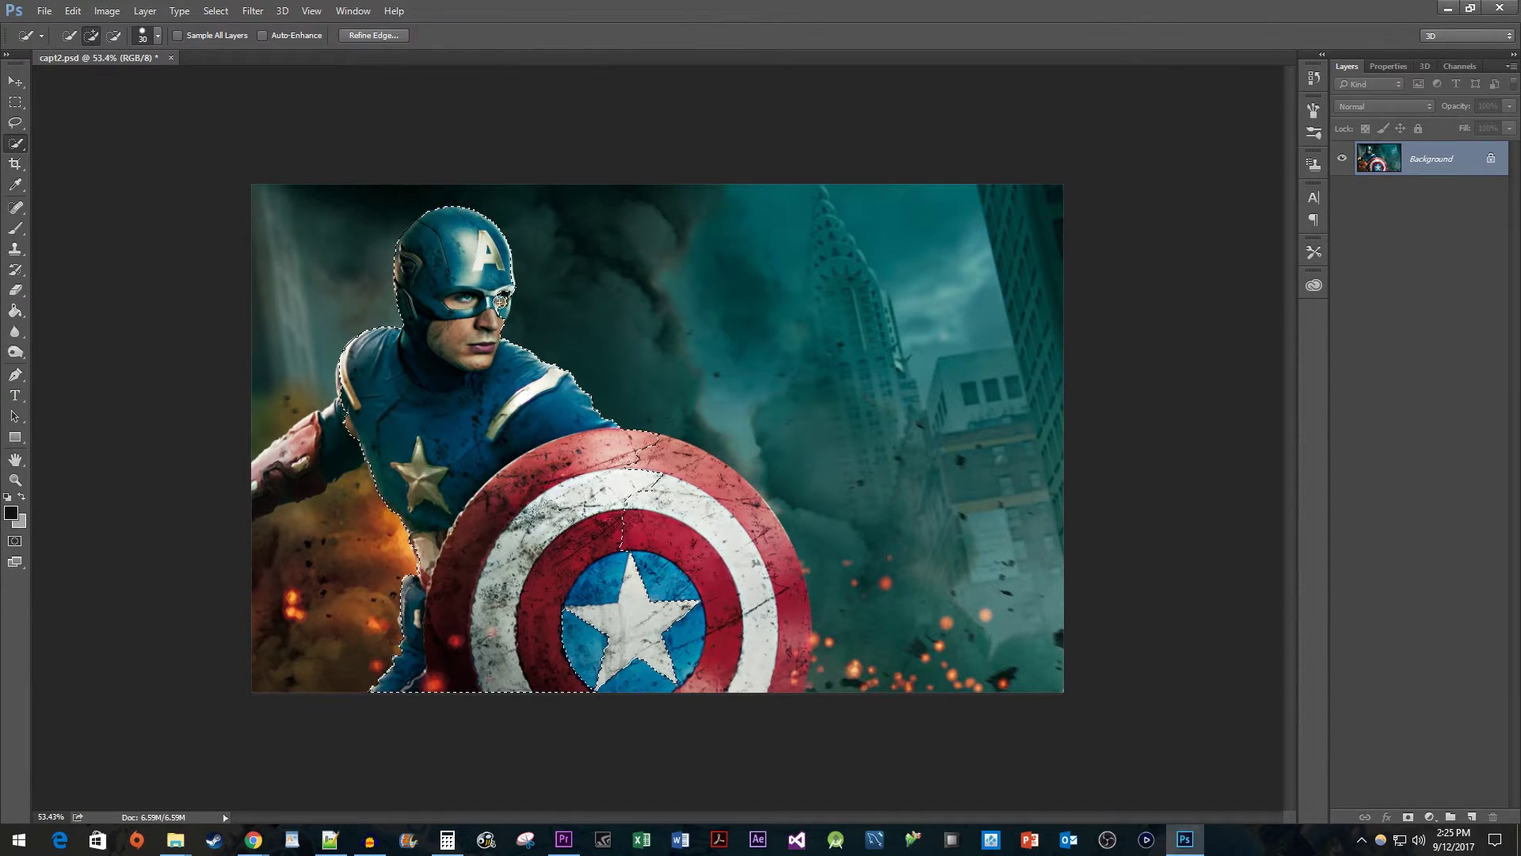
pyautogui.moveTo(634, 523)
pyautogui.mouseDown()
pyautogui.moveTo(753, 555)
pyautogui.moveTo(796, 618)
pyautogui.mouseUp()
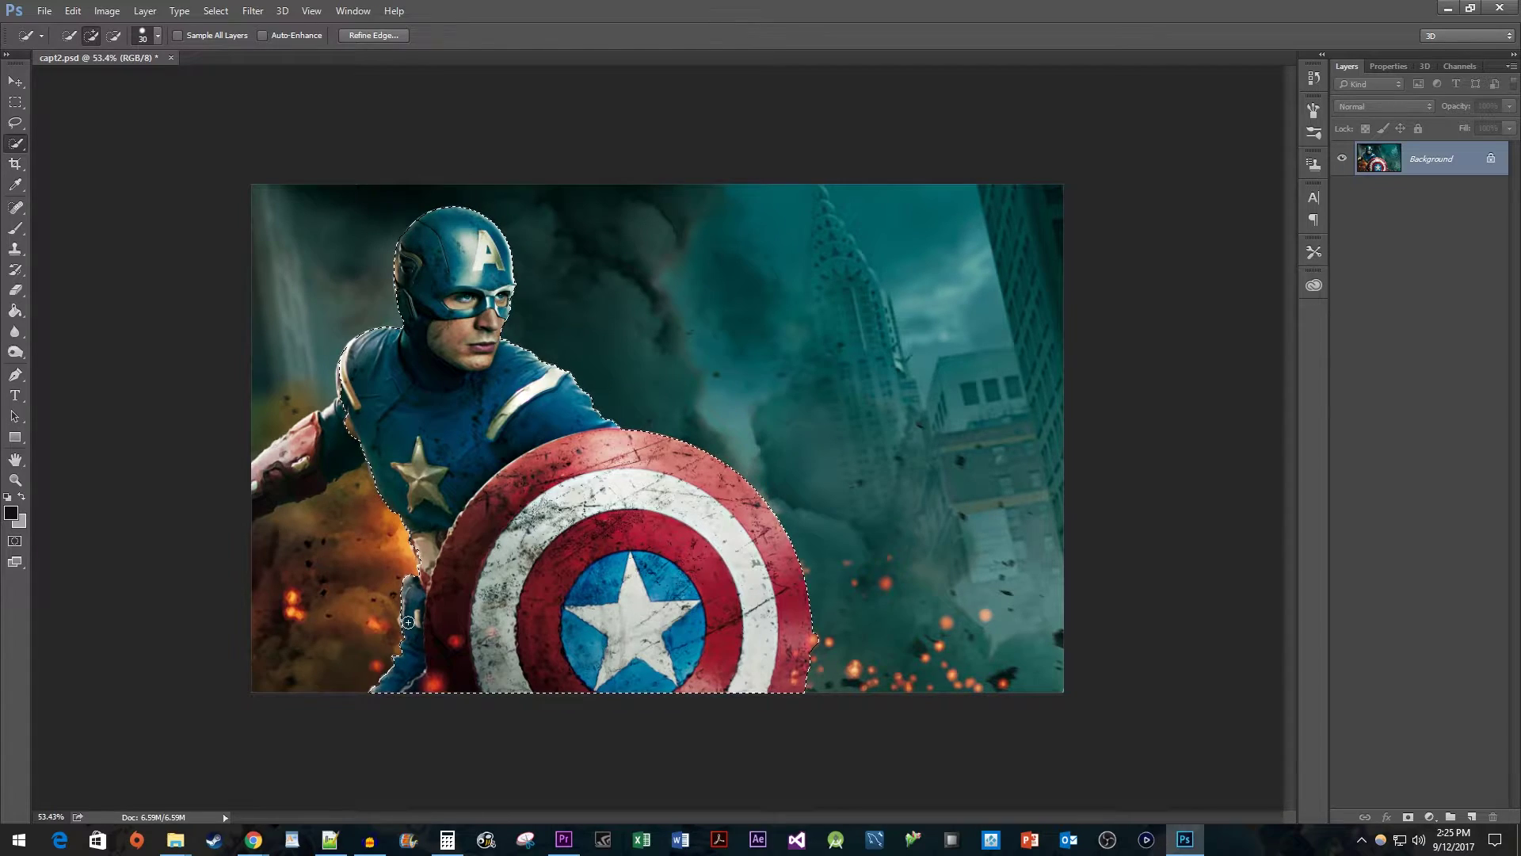
pyautogui.moveTo(301, 483); pyautogui.dragTo(268, 470)
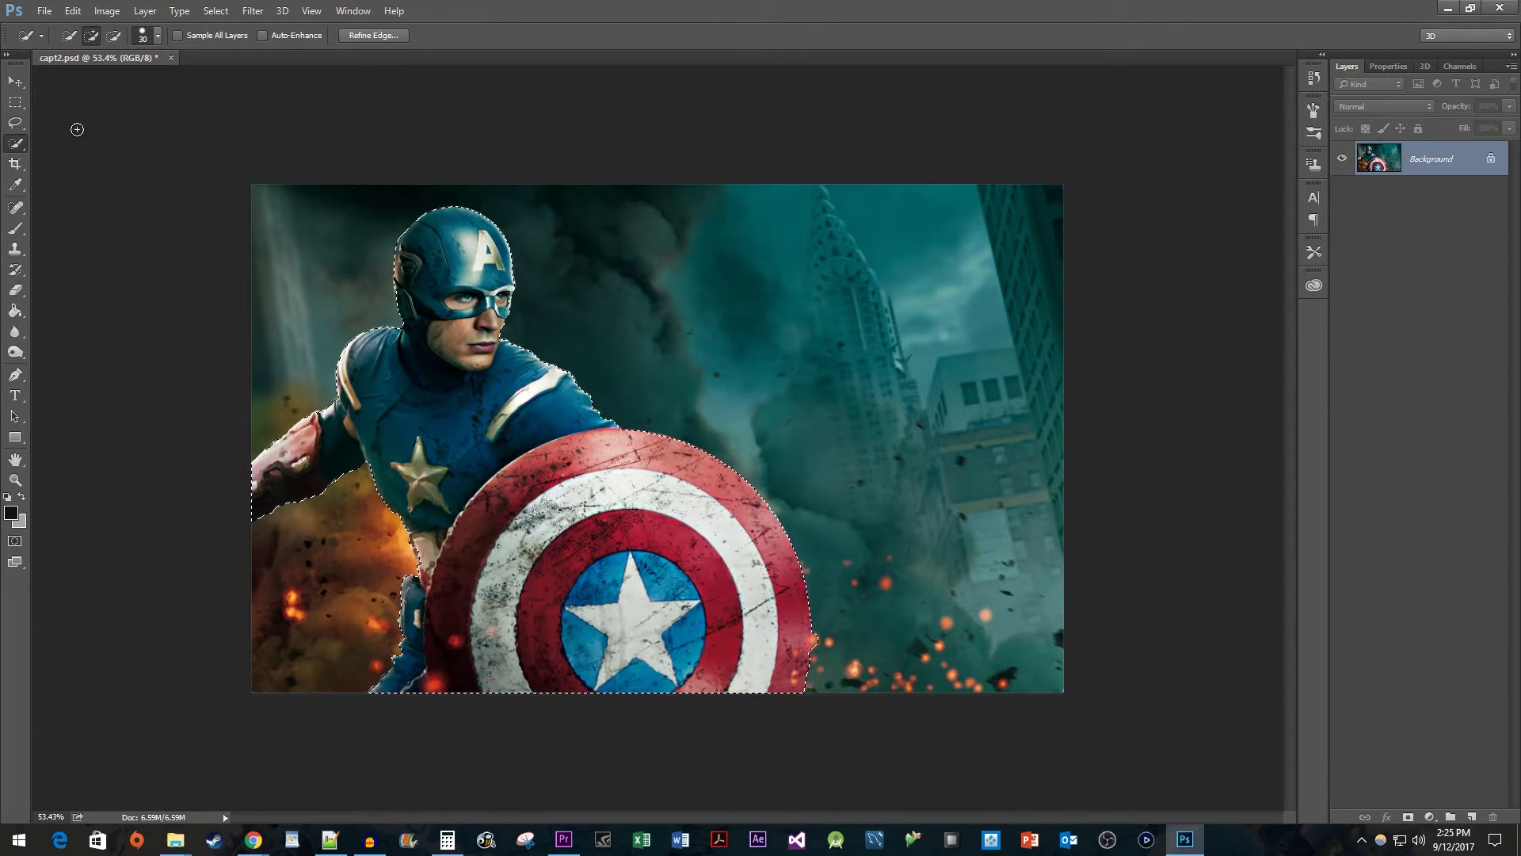
pyautogui.press('l')
pyautogui.scroll(3, 736, 531)
pyautogui.scroll(-3, 867, 579)
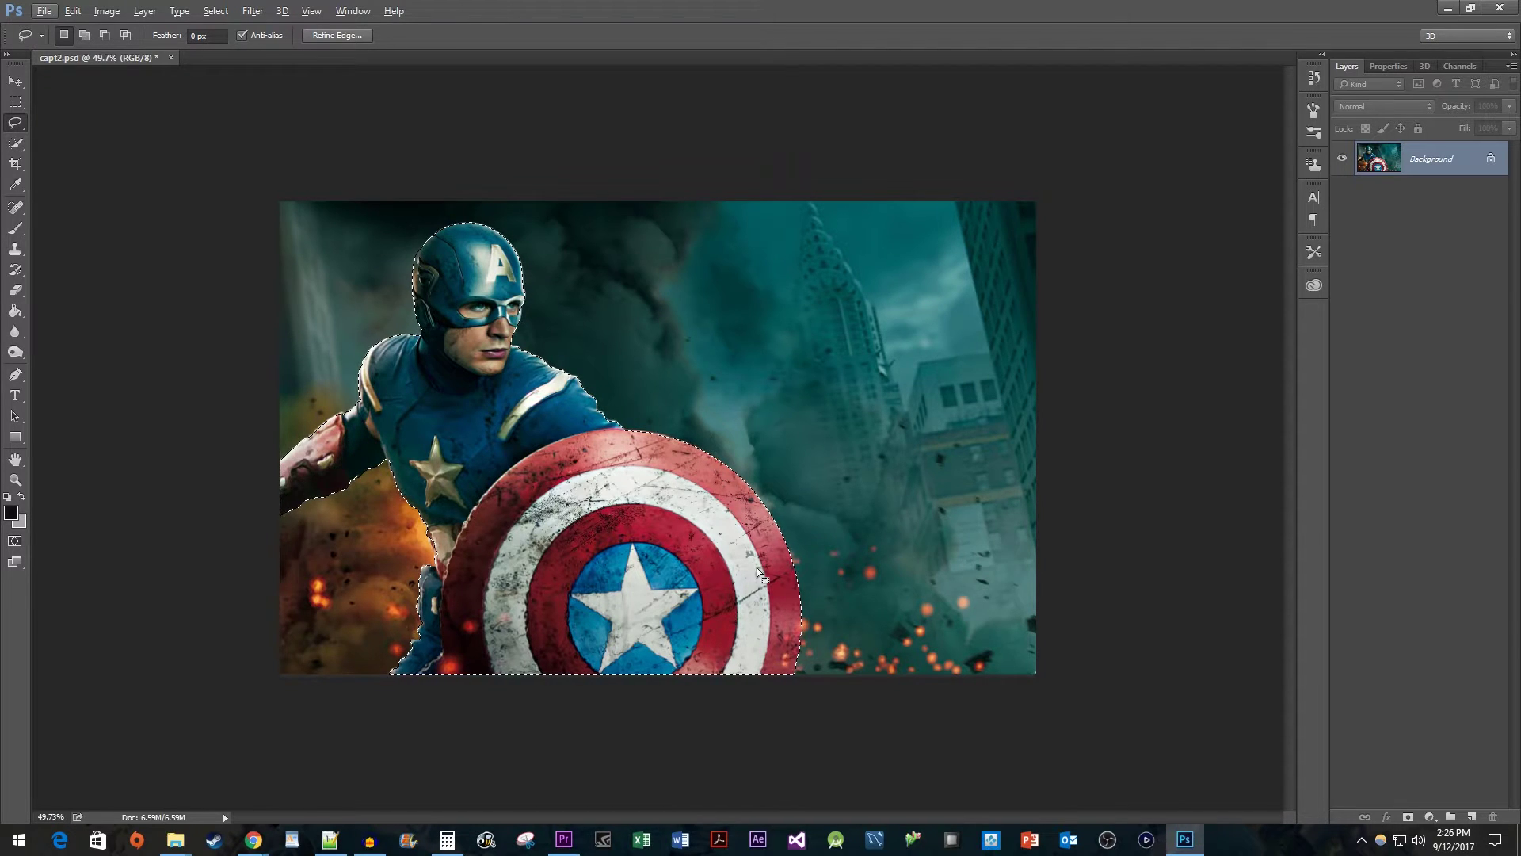
# - Feather the figure selection by 3 px and copy it onto a new Layer 1
pyautogui.rightClick(653, 545)
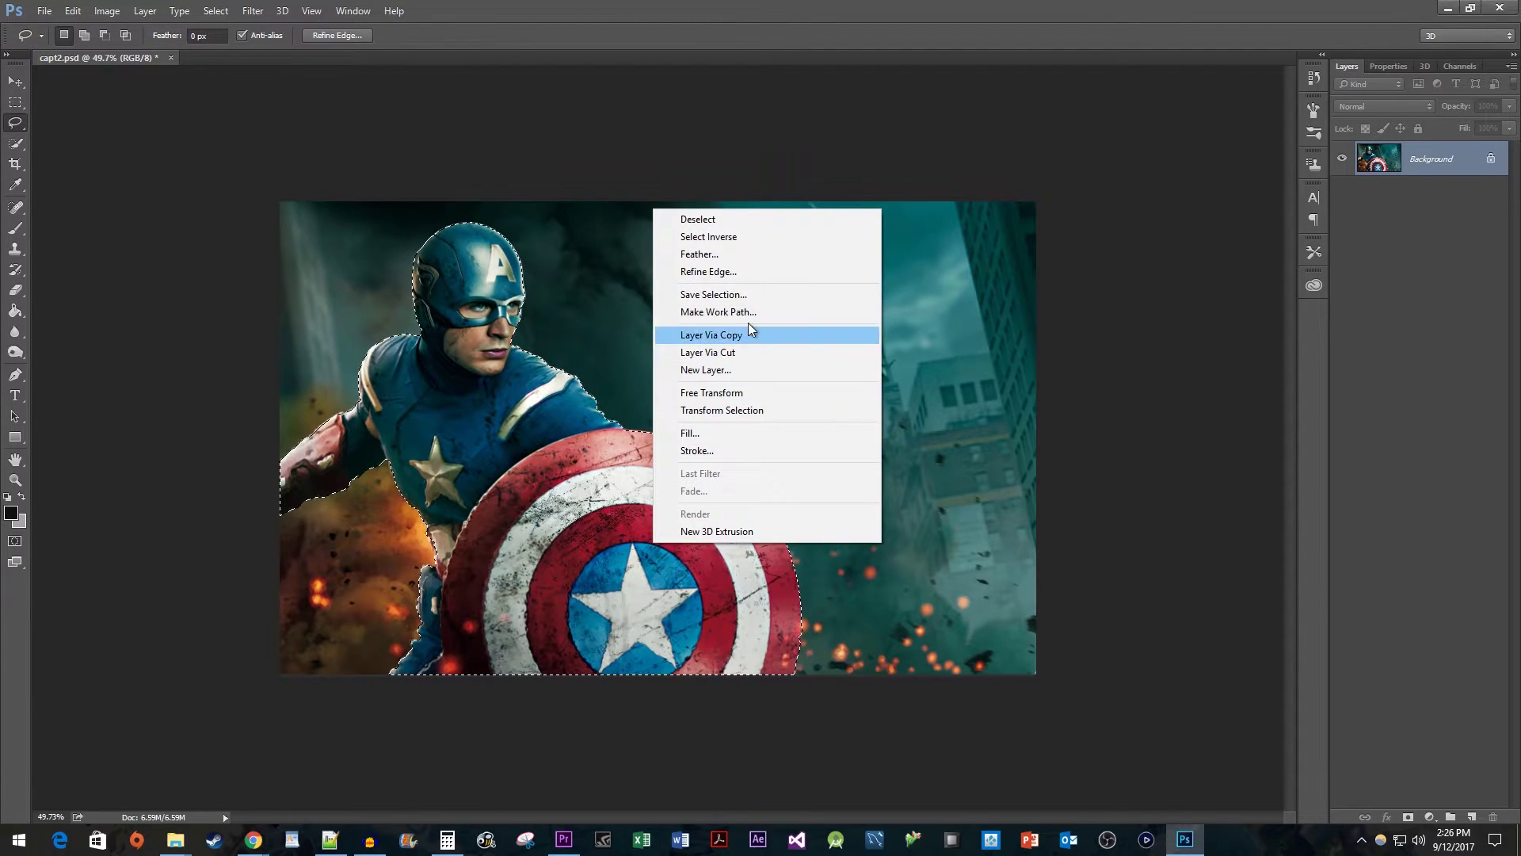
pyautogui.click(769, 259)
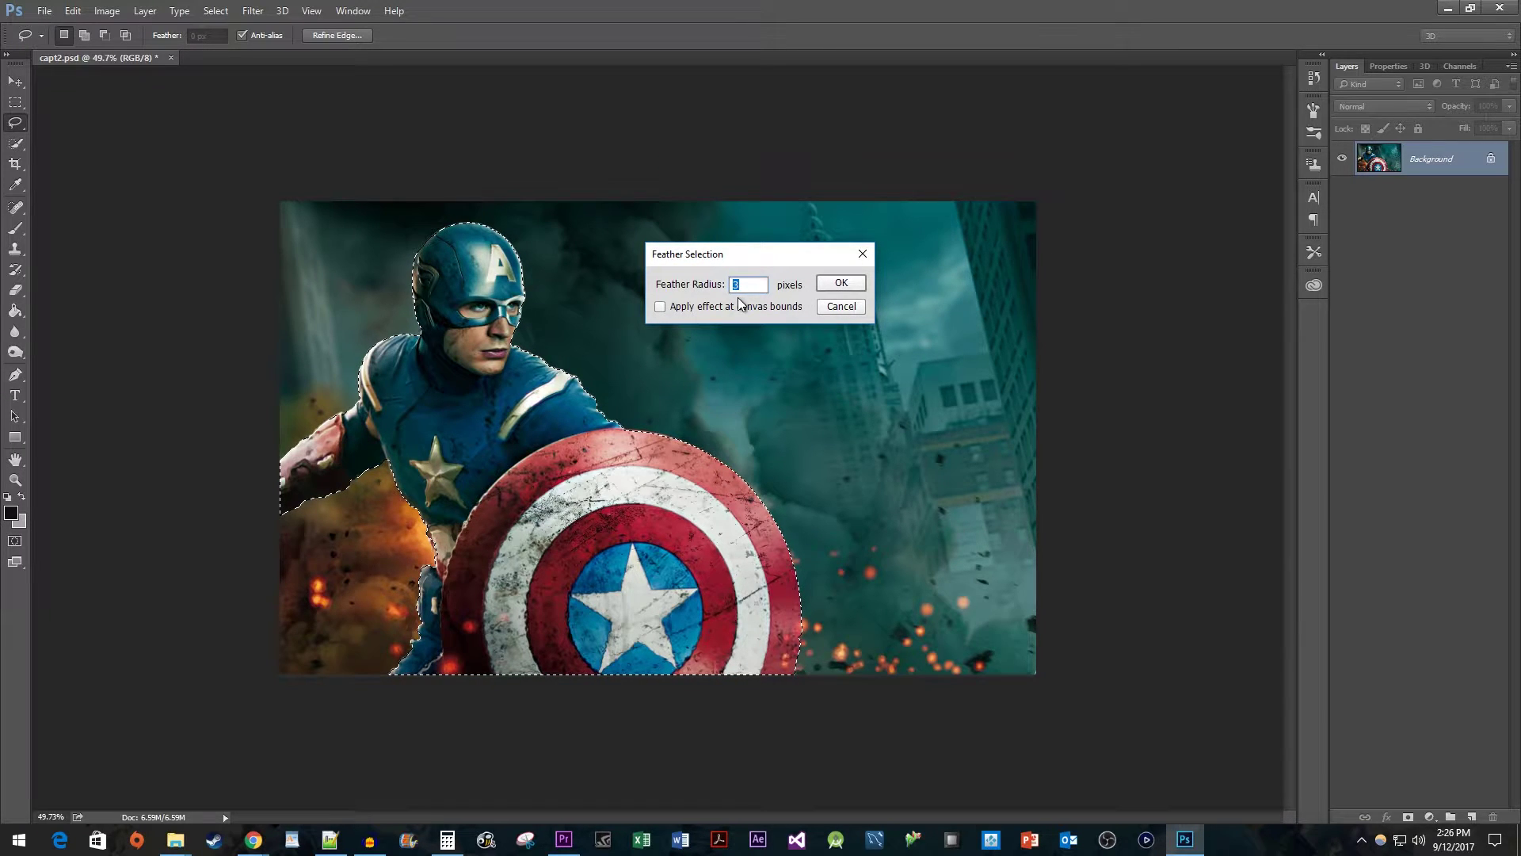
pyautogui.click(840, 284)
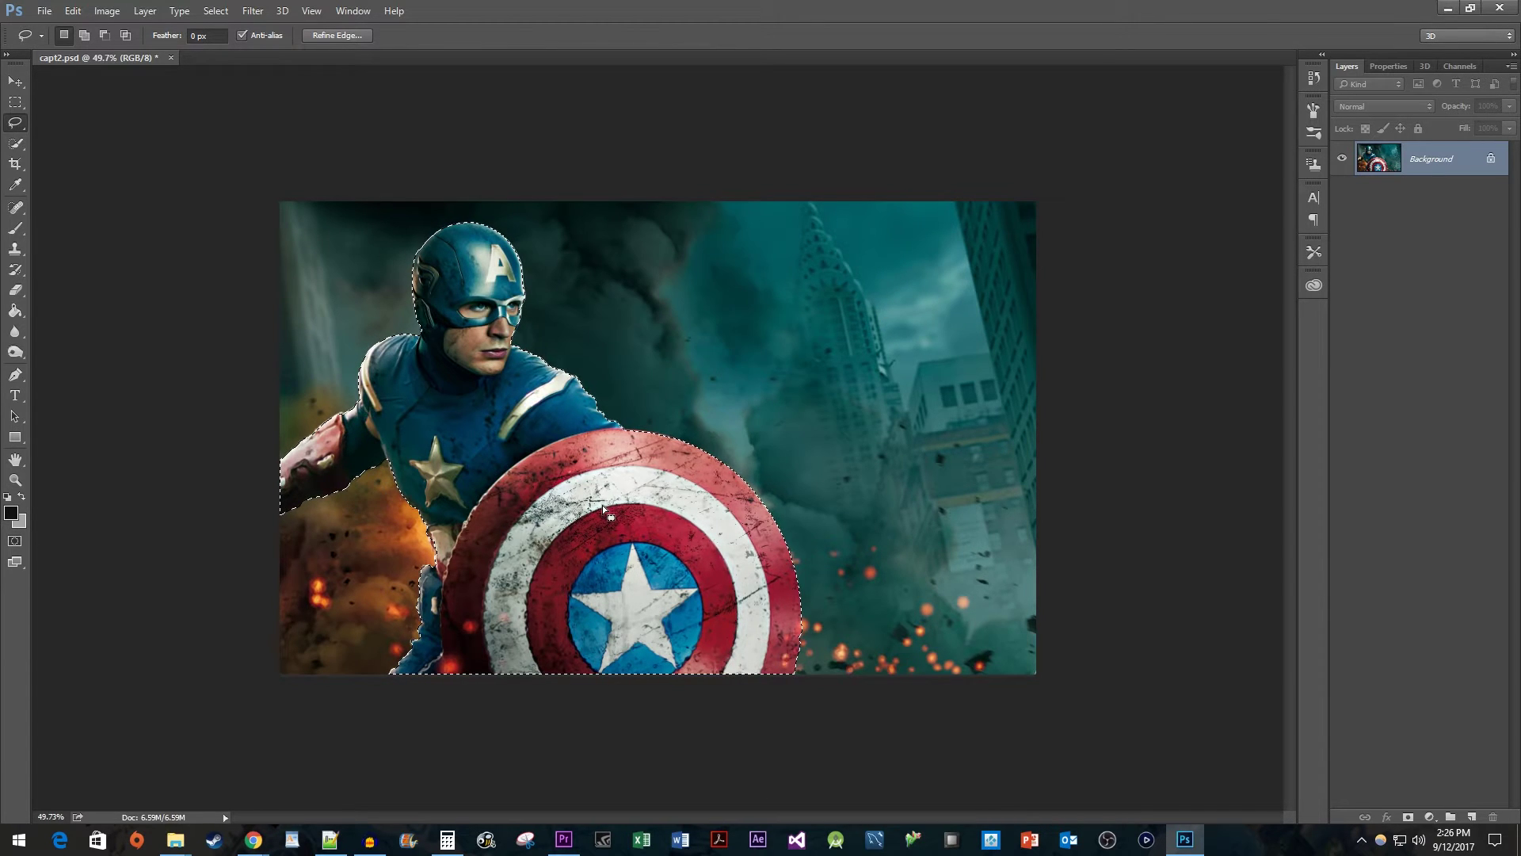
pyautogui.rightClick(603, 171)
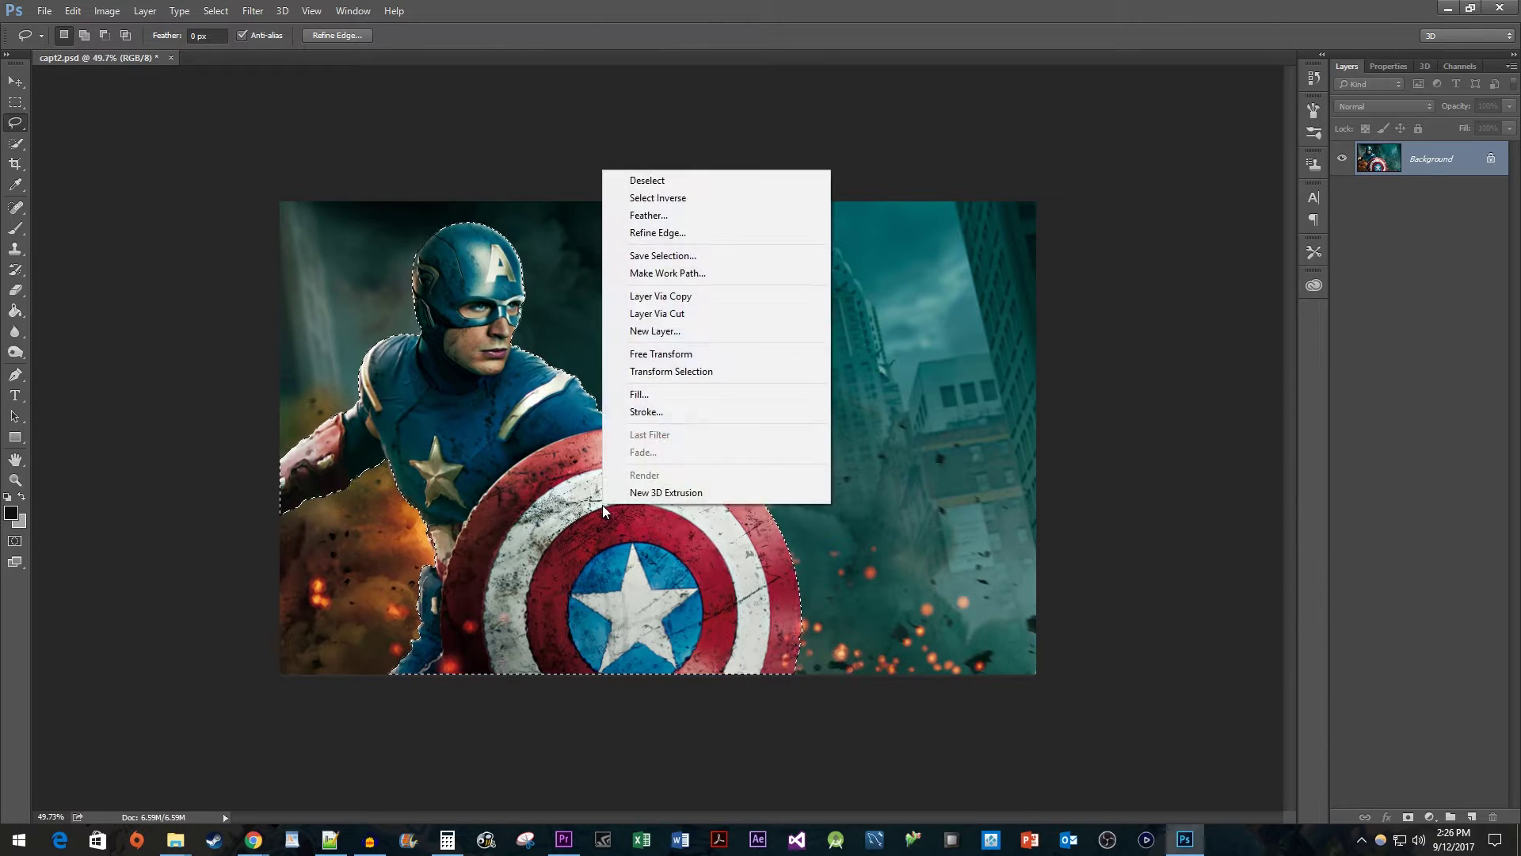
pyautogui.click(715, 301)
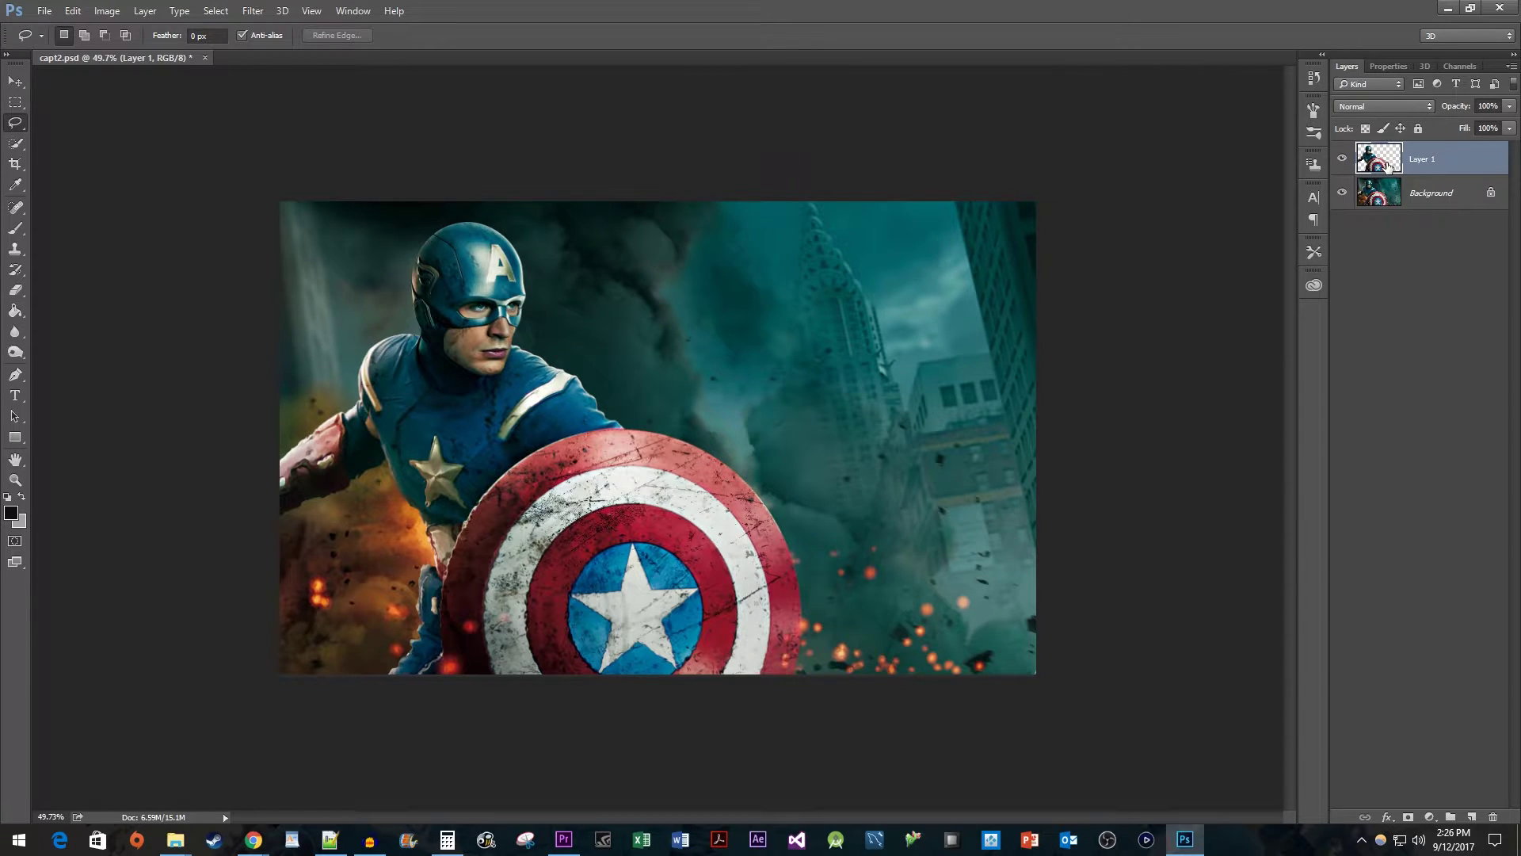
# - On the Background layer, load Layer 1's outline as a selection and expand it by 10 px
pyautogui.click(1438, 204)
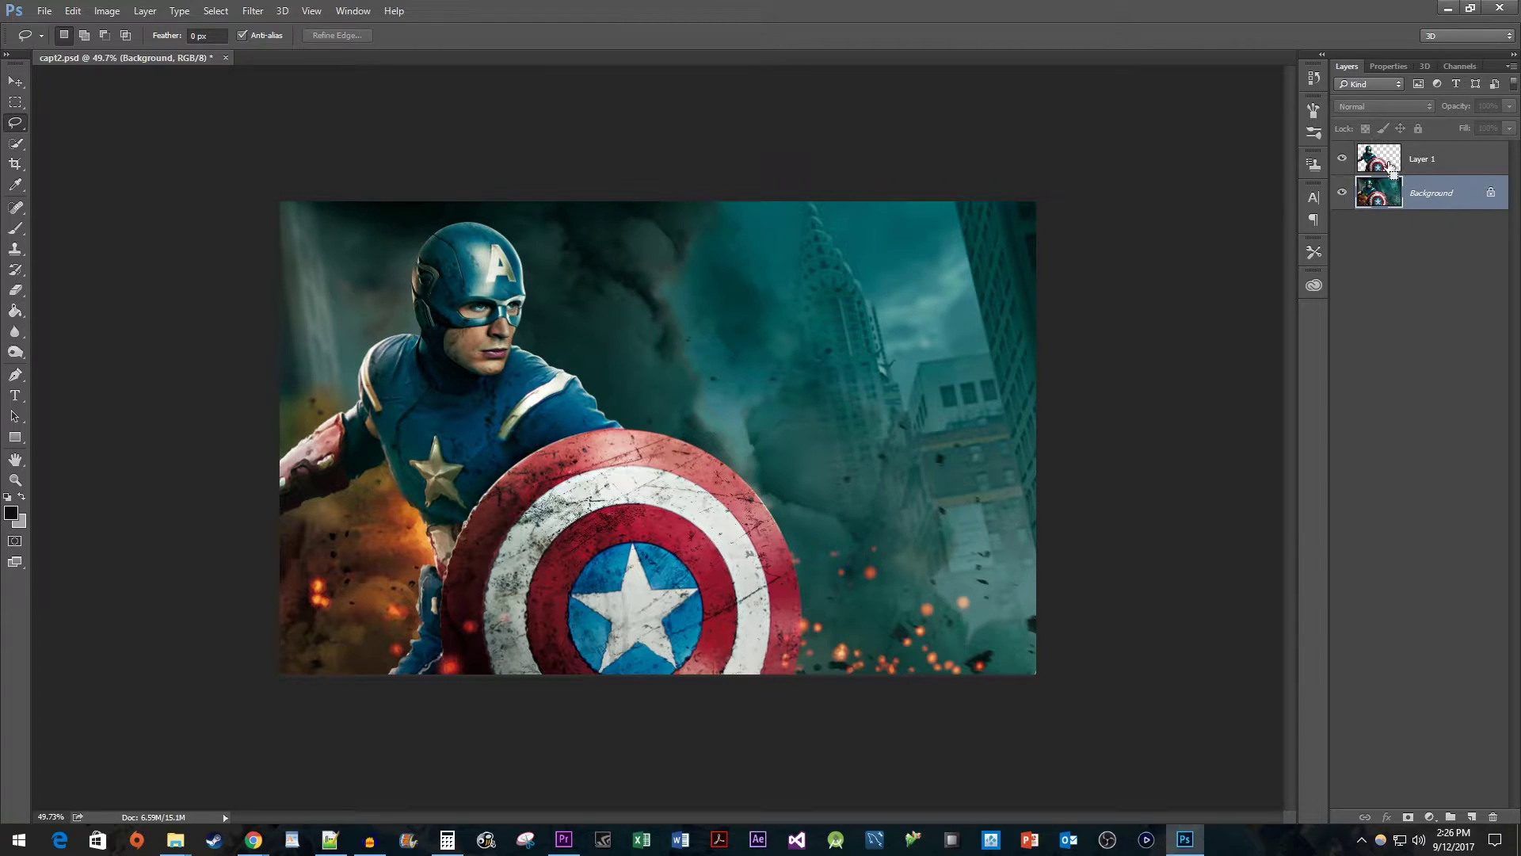
pyautogui.keyDown('ctrl'); pyautogui.click(1391, 165); pyautogui.keyUp('ctrl')
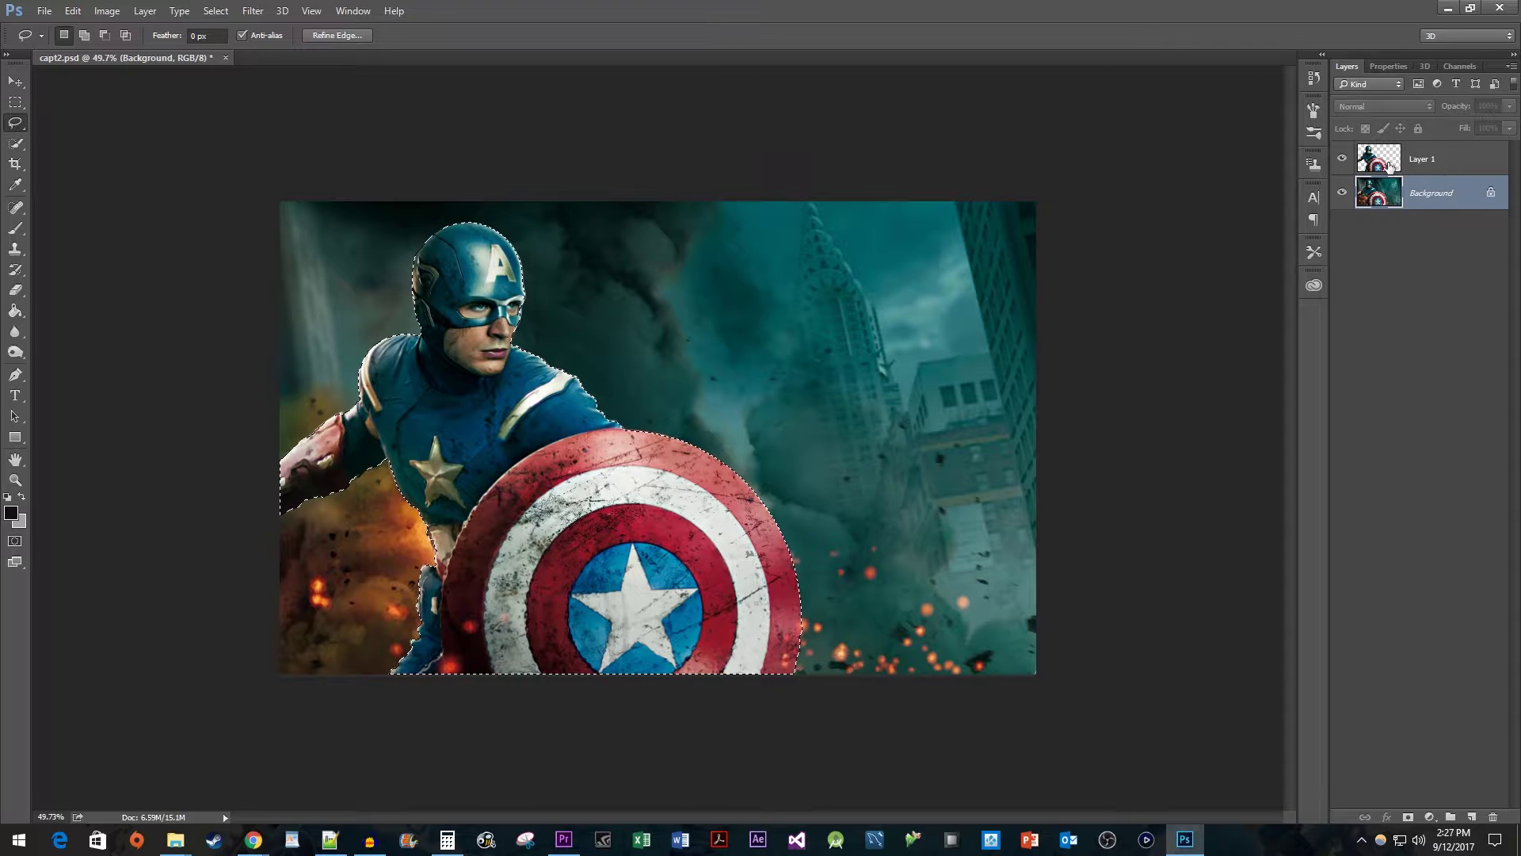
pyautogui.click(215, 13)
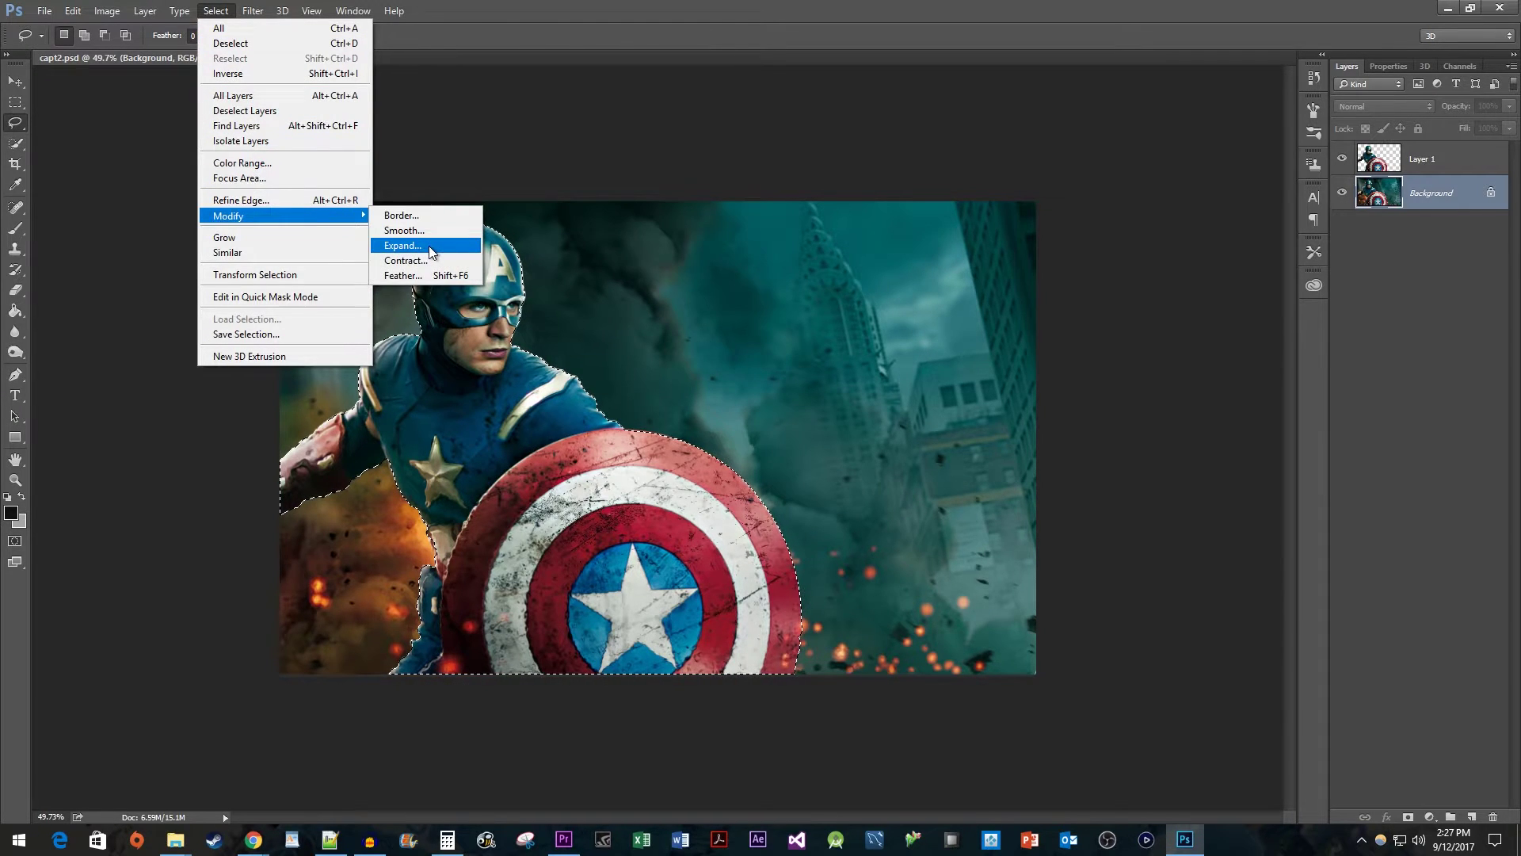
pyautogui.click(402, 245)
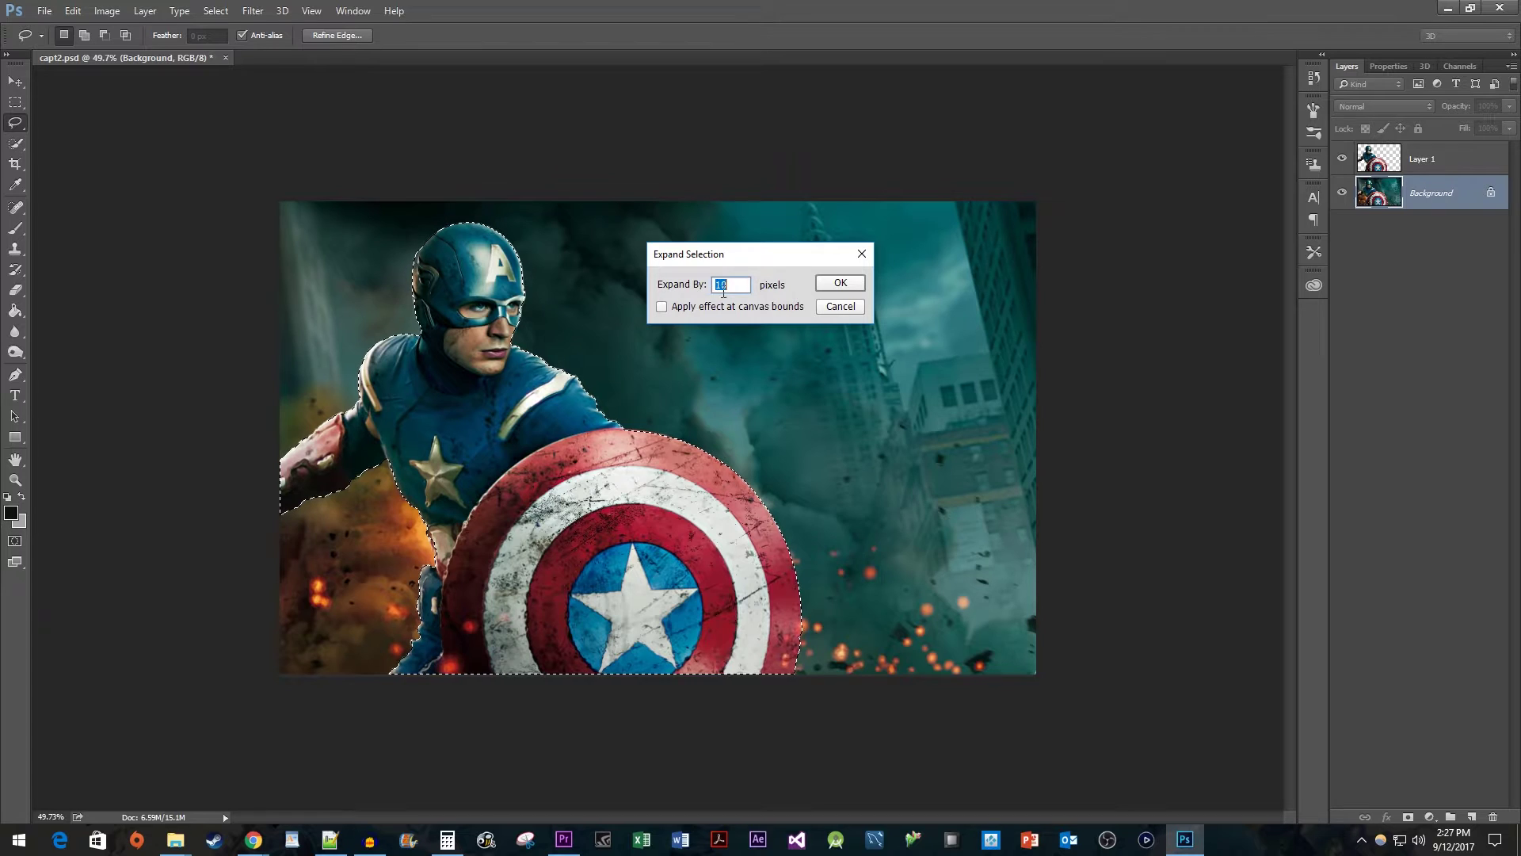
pyautogui.click(838, 286)
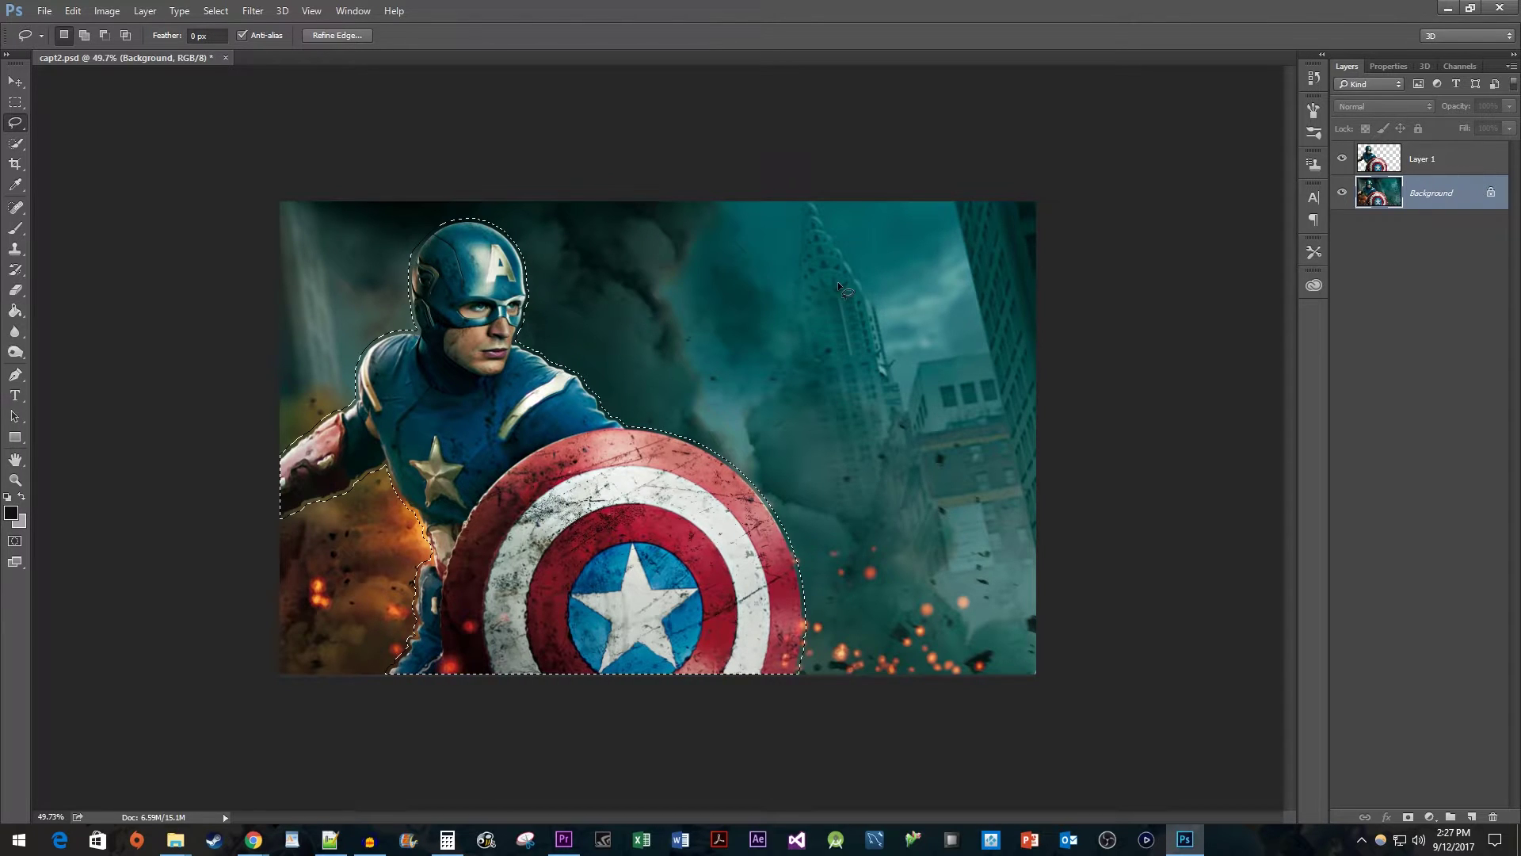
# - Content-Aware Fill the background selection to remove Captain America, checking the result under Layer 1
pyautogui.click(72, 11)
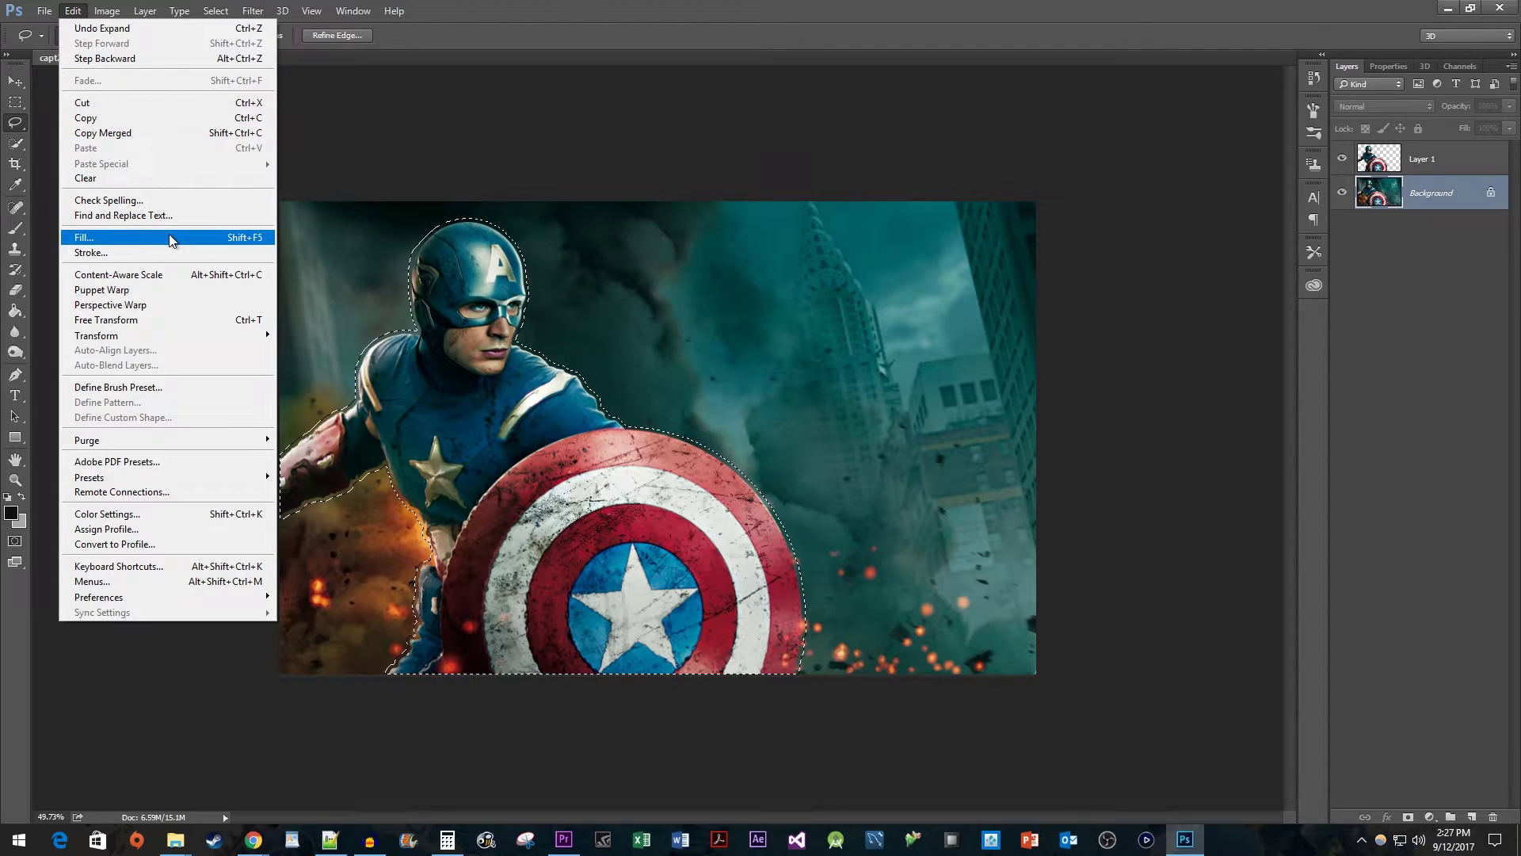
pyautogui.click(170, 238)
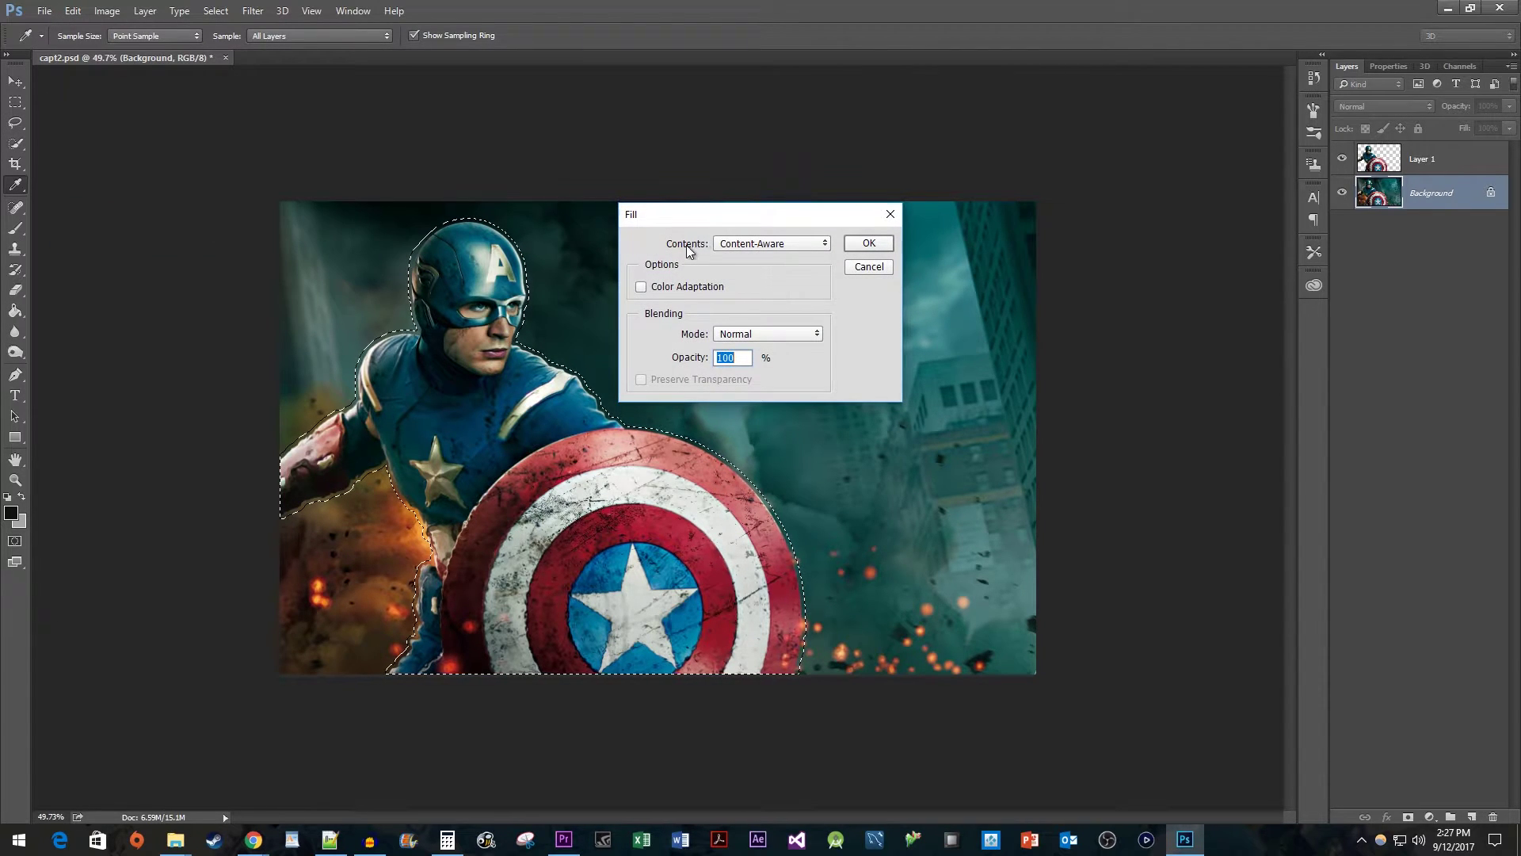
pyautogui.click(768, 245)
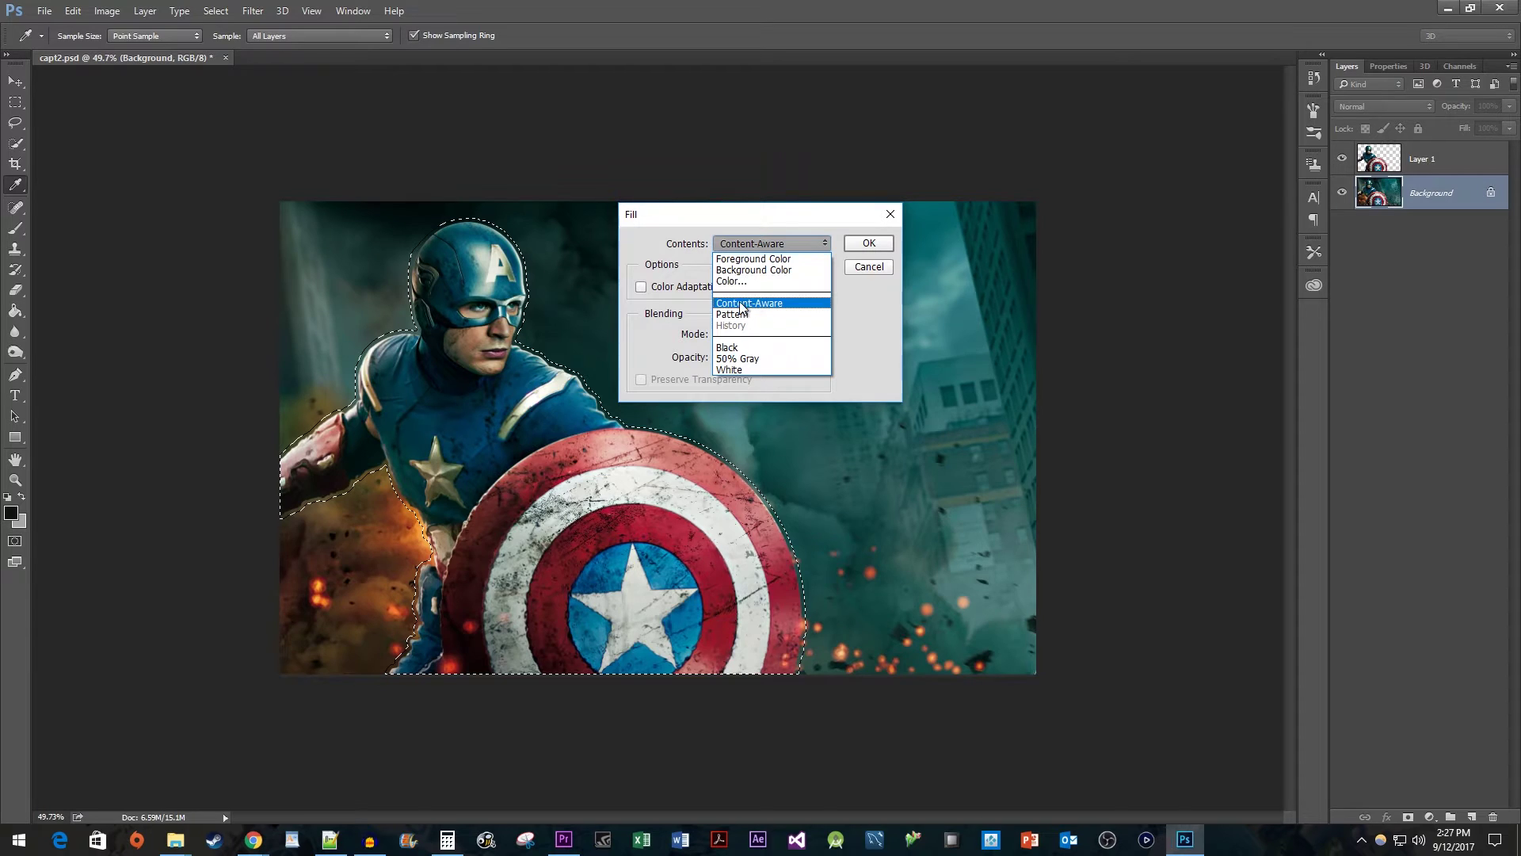
pyautogui.click(767, 304)
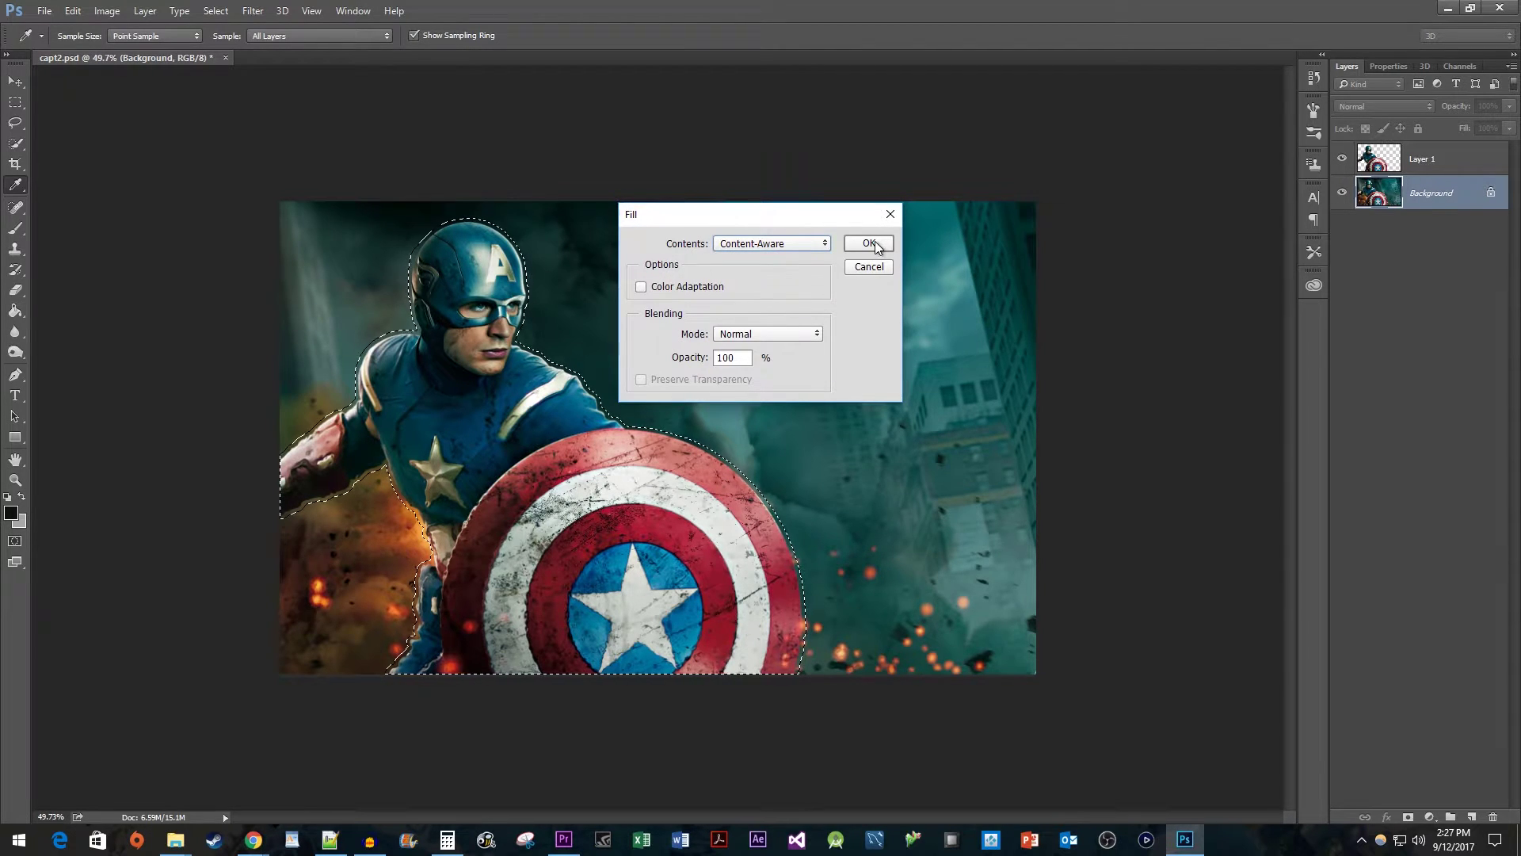
pyautogui.click(875, 244)
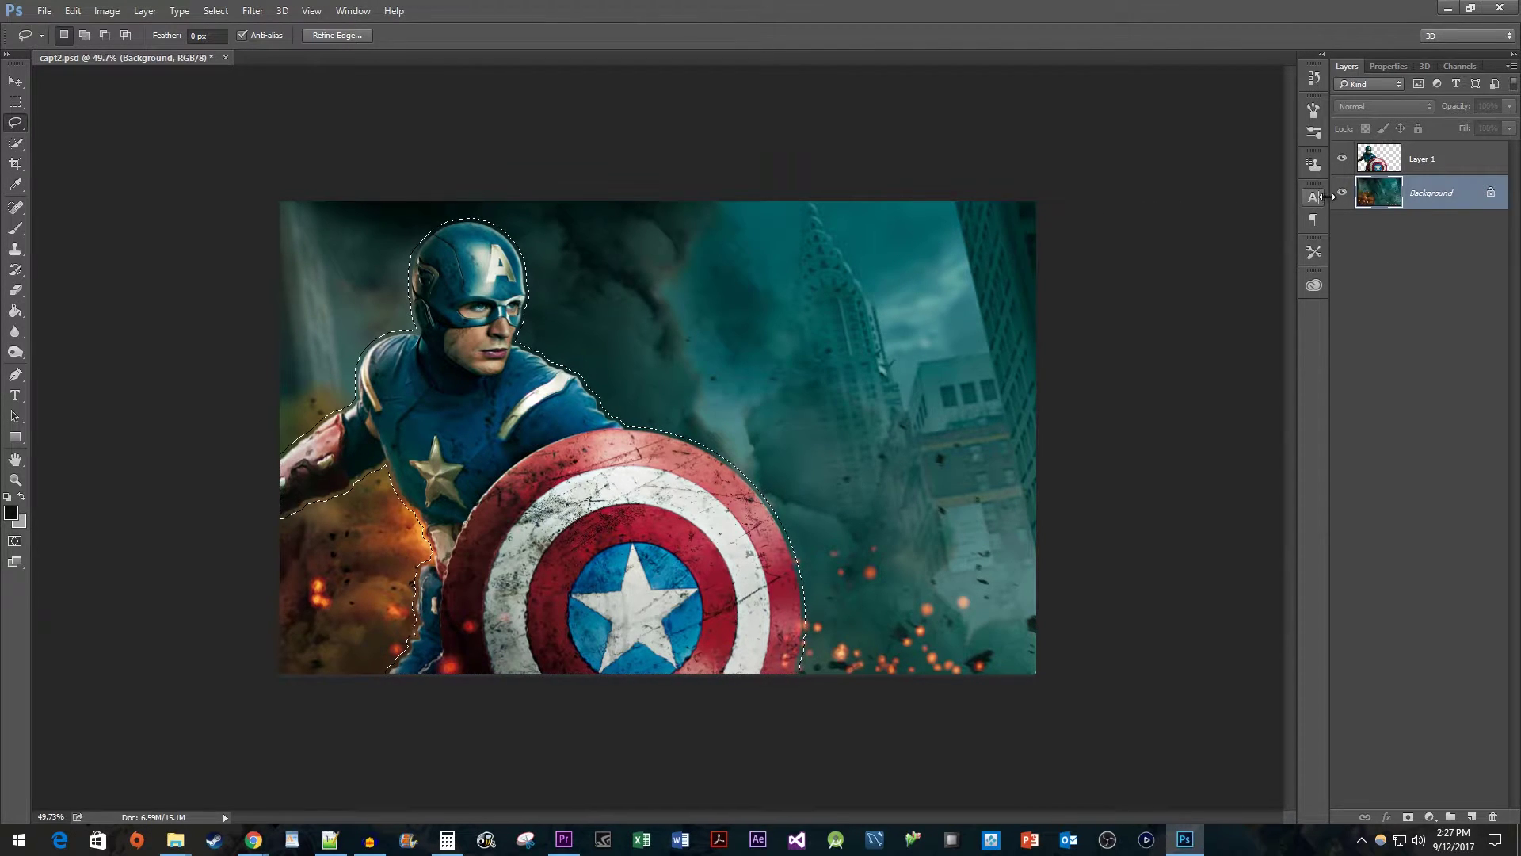
pyautogui.click(1341, 160)
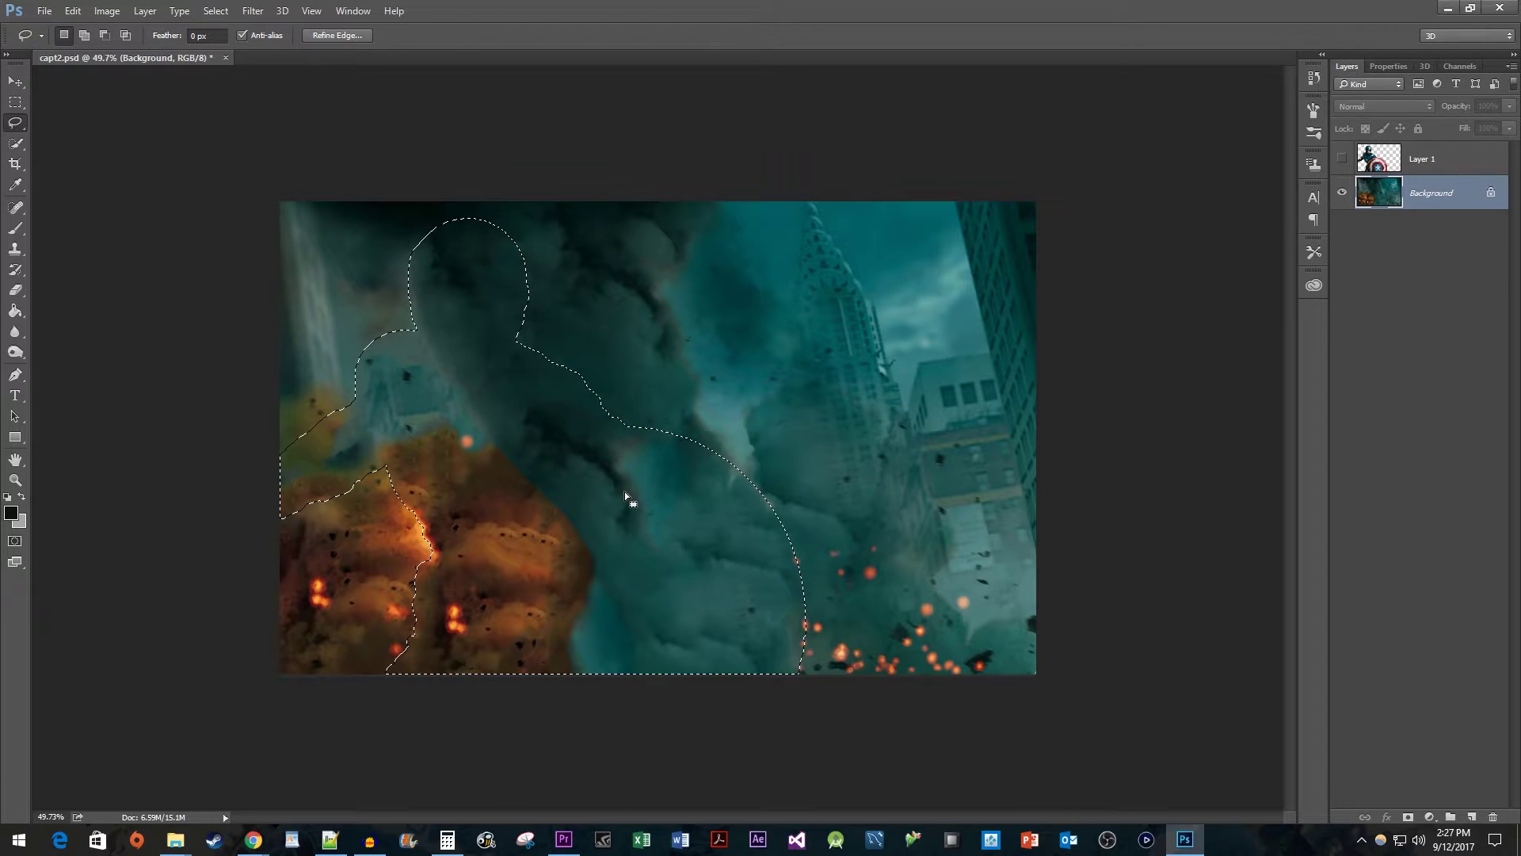
pyautogui.click(1342, 159)
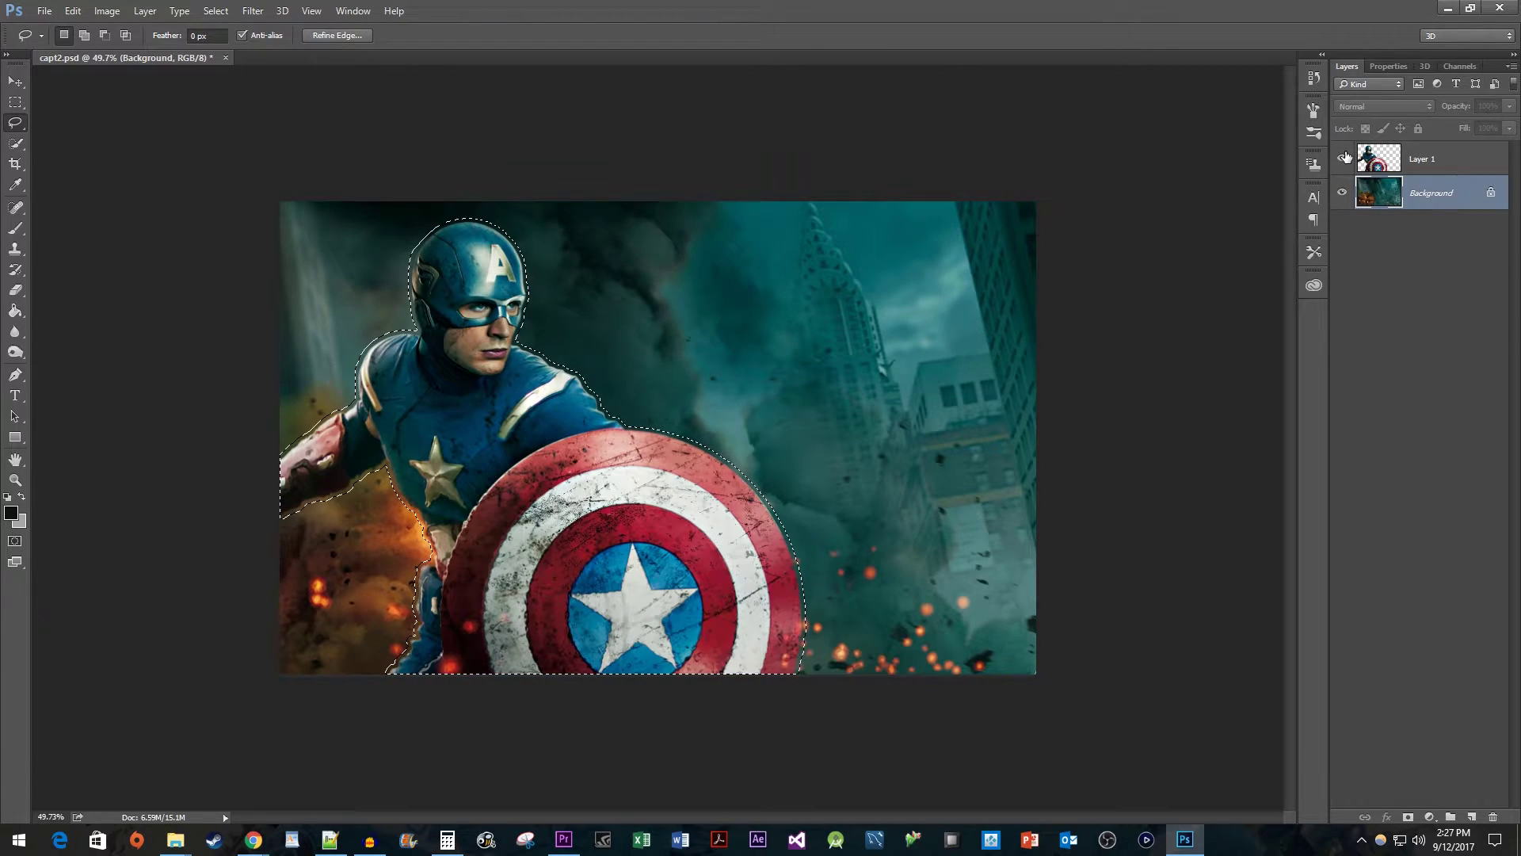
# - Convert Layer 1 into a smart object
pyautogui.rightClick(1447, 161)
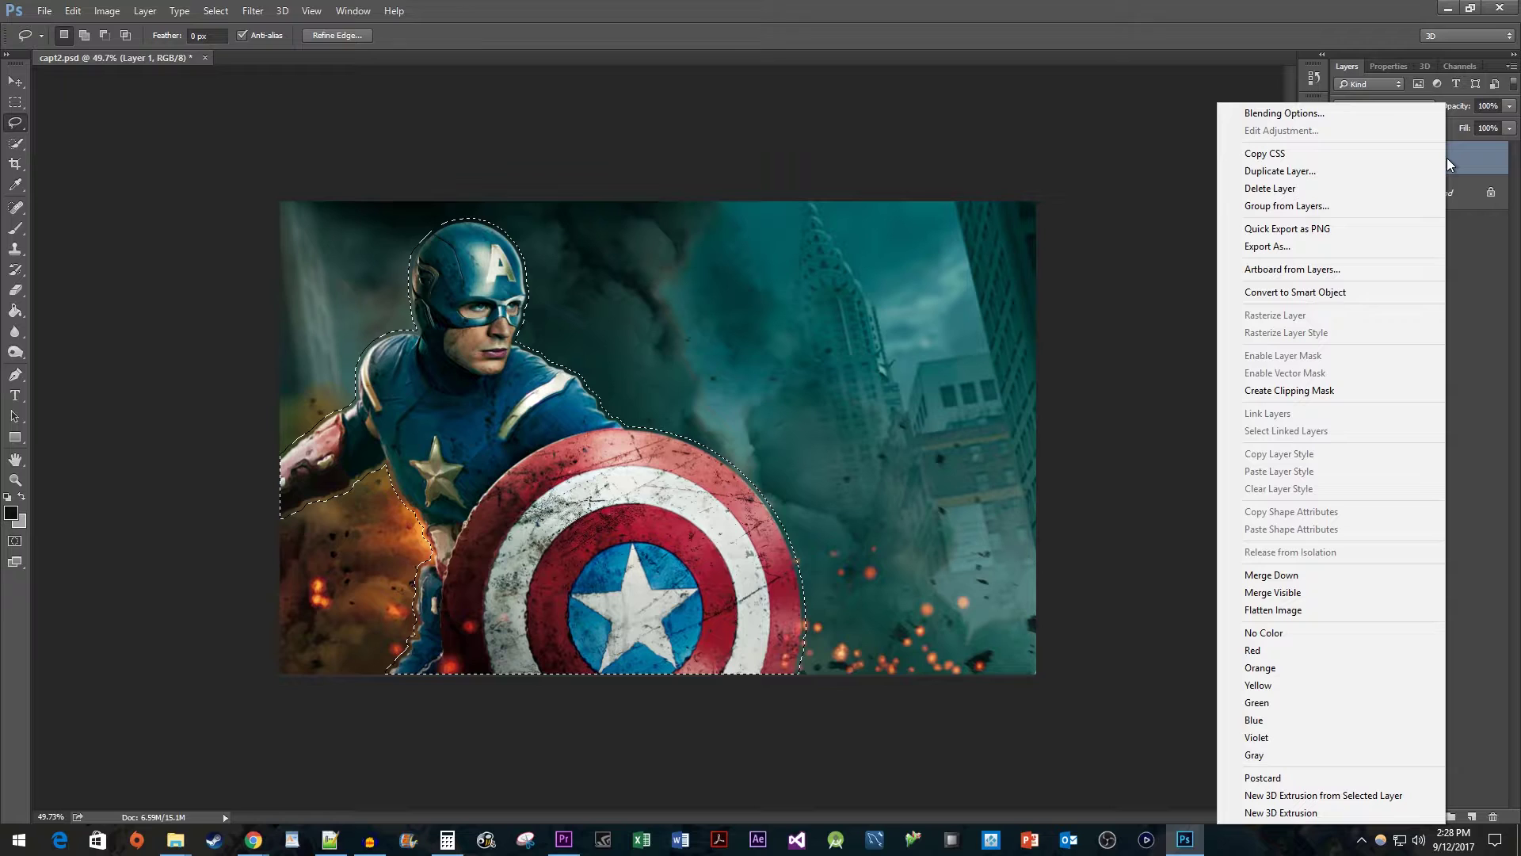
pyautogui.click(1369, 293)
pyautogui.rightClick(1438, 199)
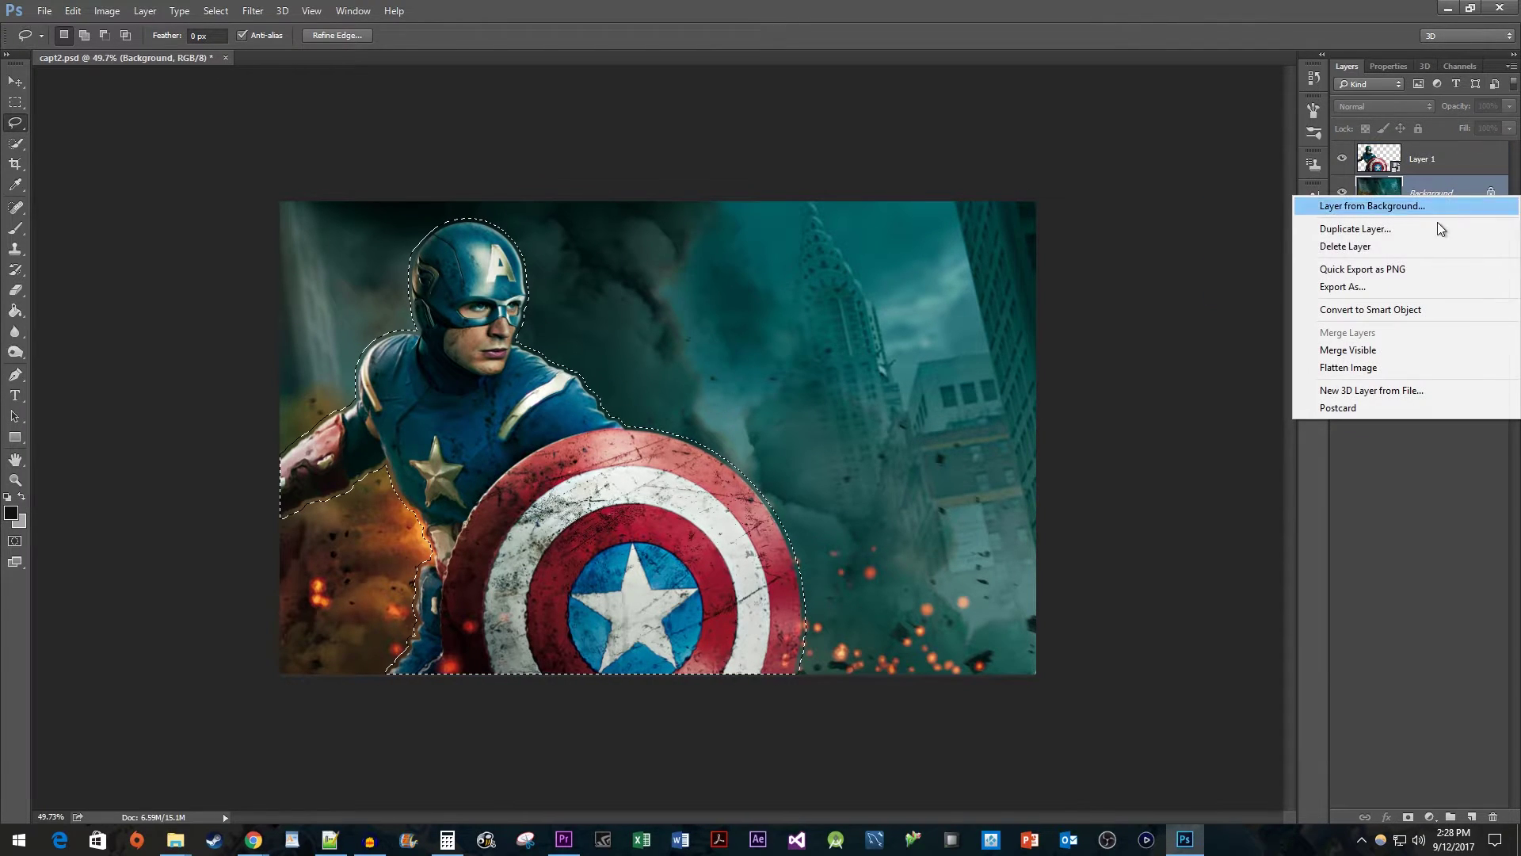
# - Convert the background to a smart object and create a video timeline in the Timeline panel
pyautogui.click(1426, 310)
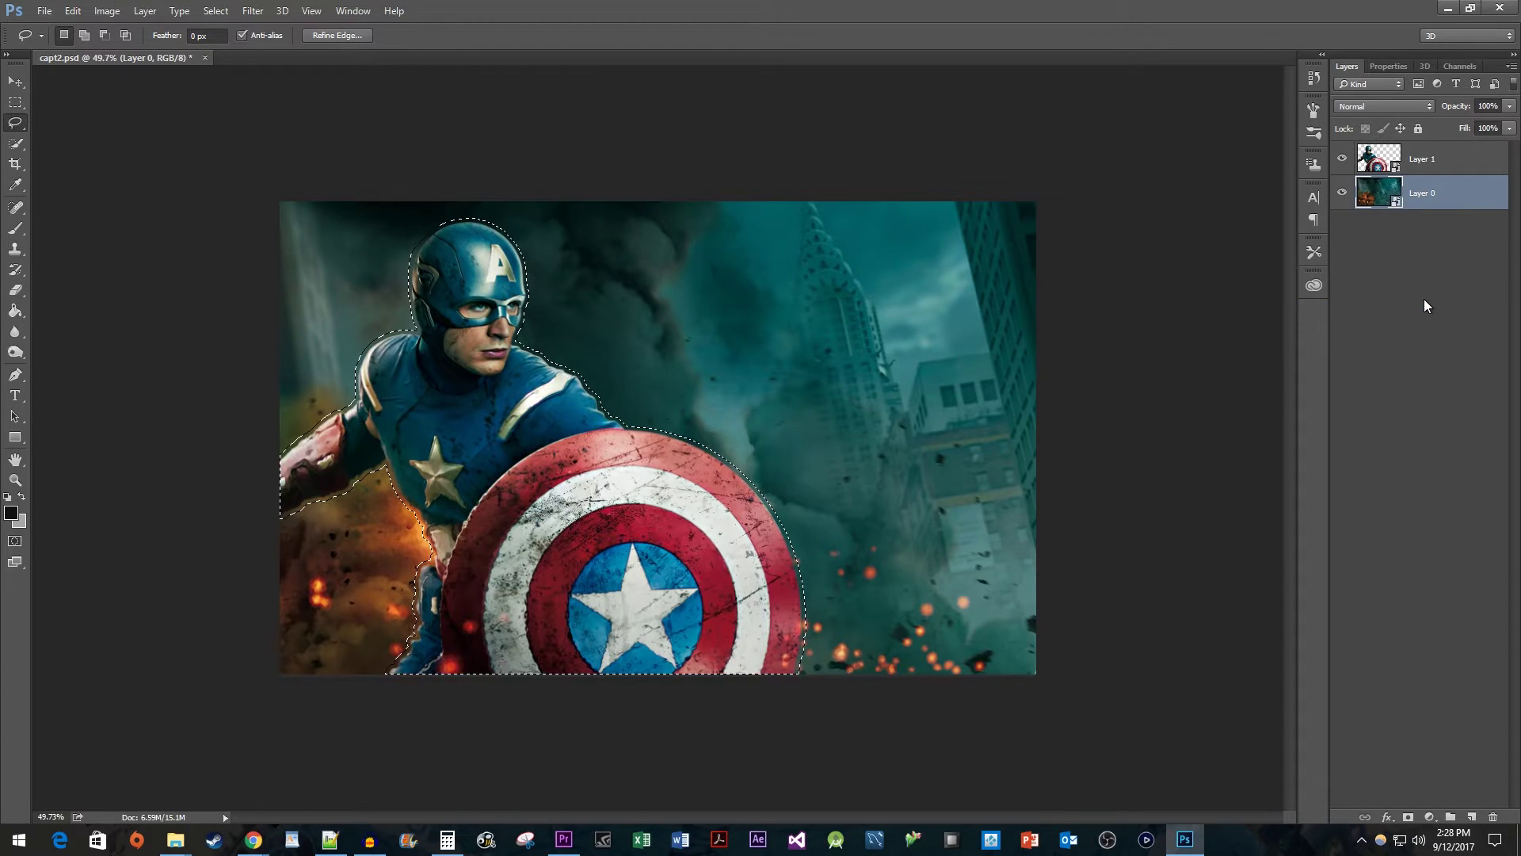
pyautogui.click(353, 10)
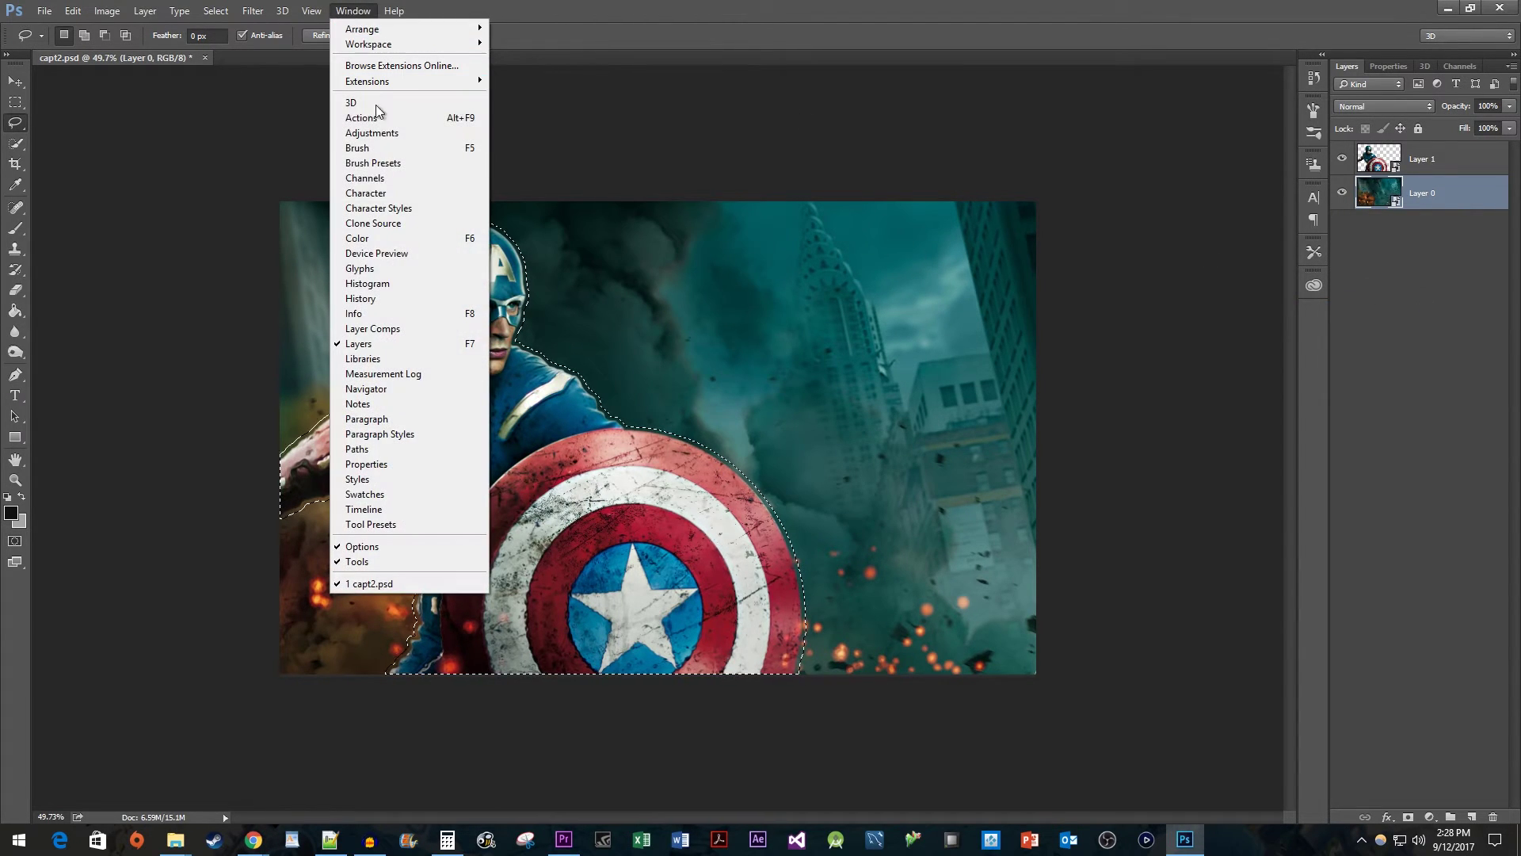
pyautogui.click(393, 509)
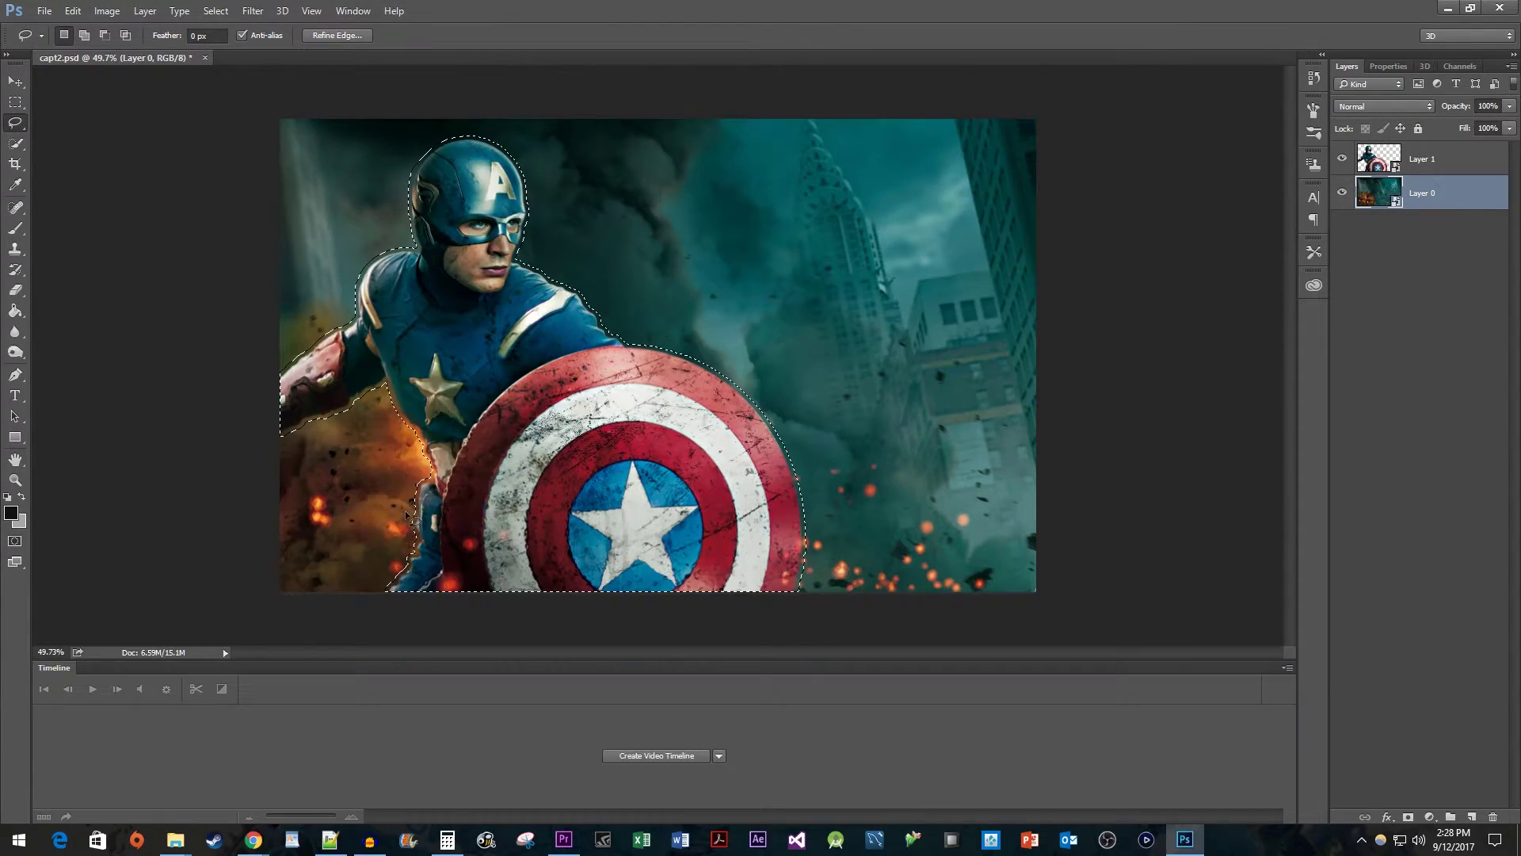
pyautogui.click(636, 758)
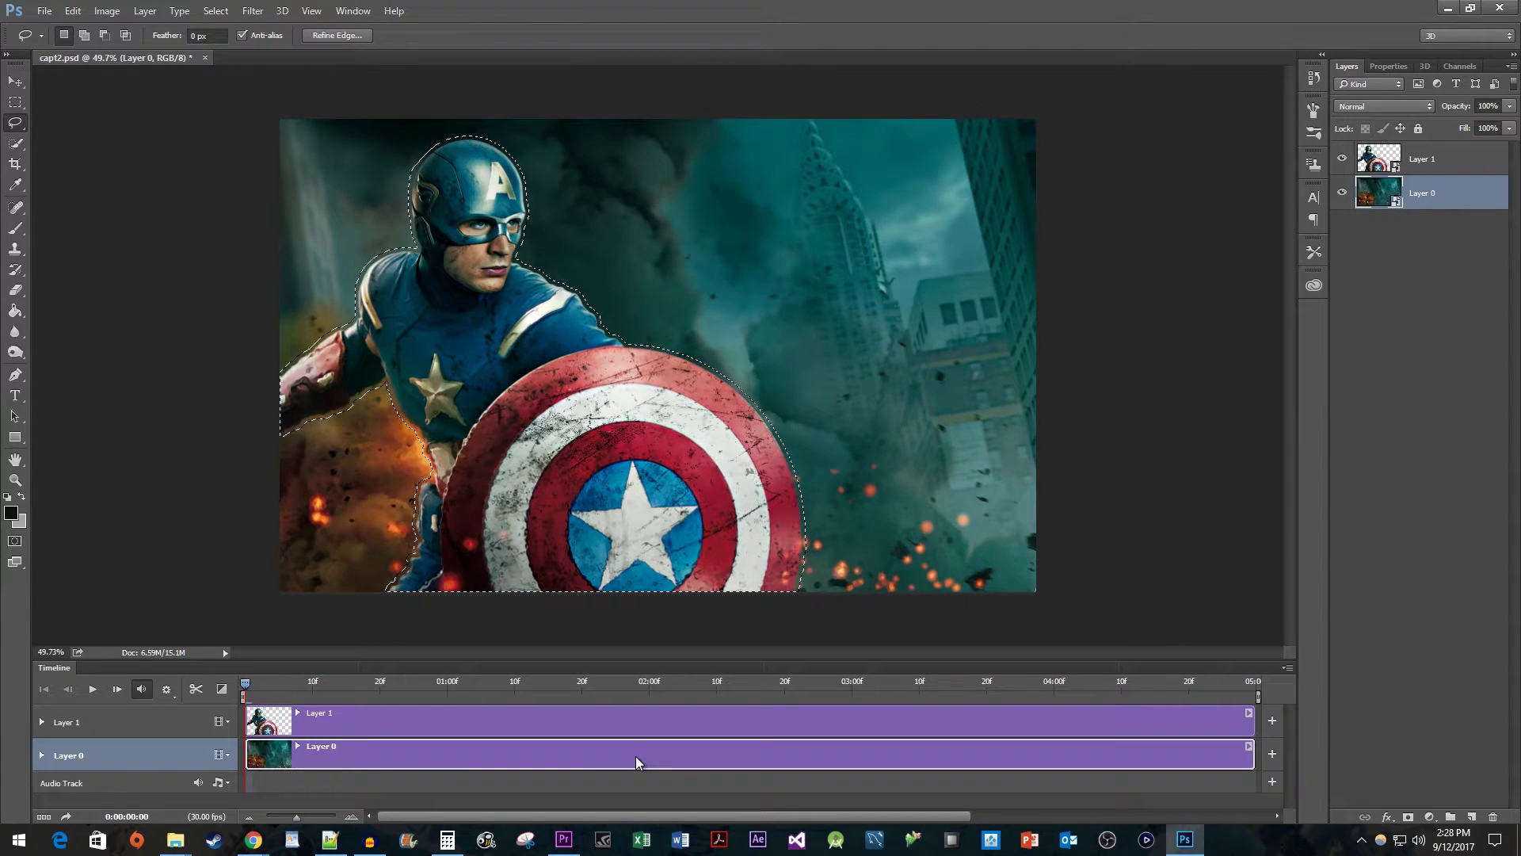
# - Keyframe Layer 0's Transform at frame 0, then at the end scale it to 112% and tilt it about 3.9°
pyautogui.click(42, 755)
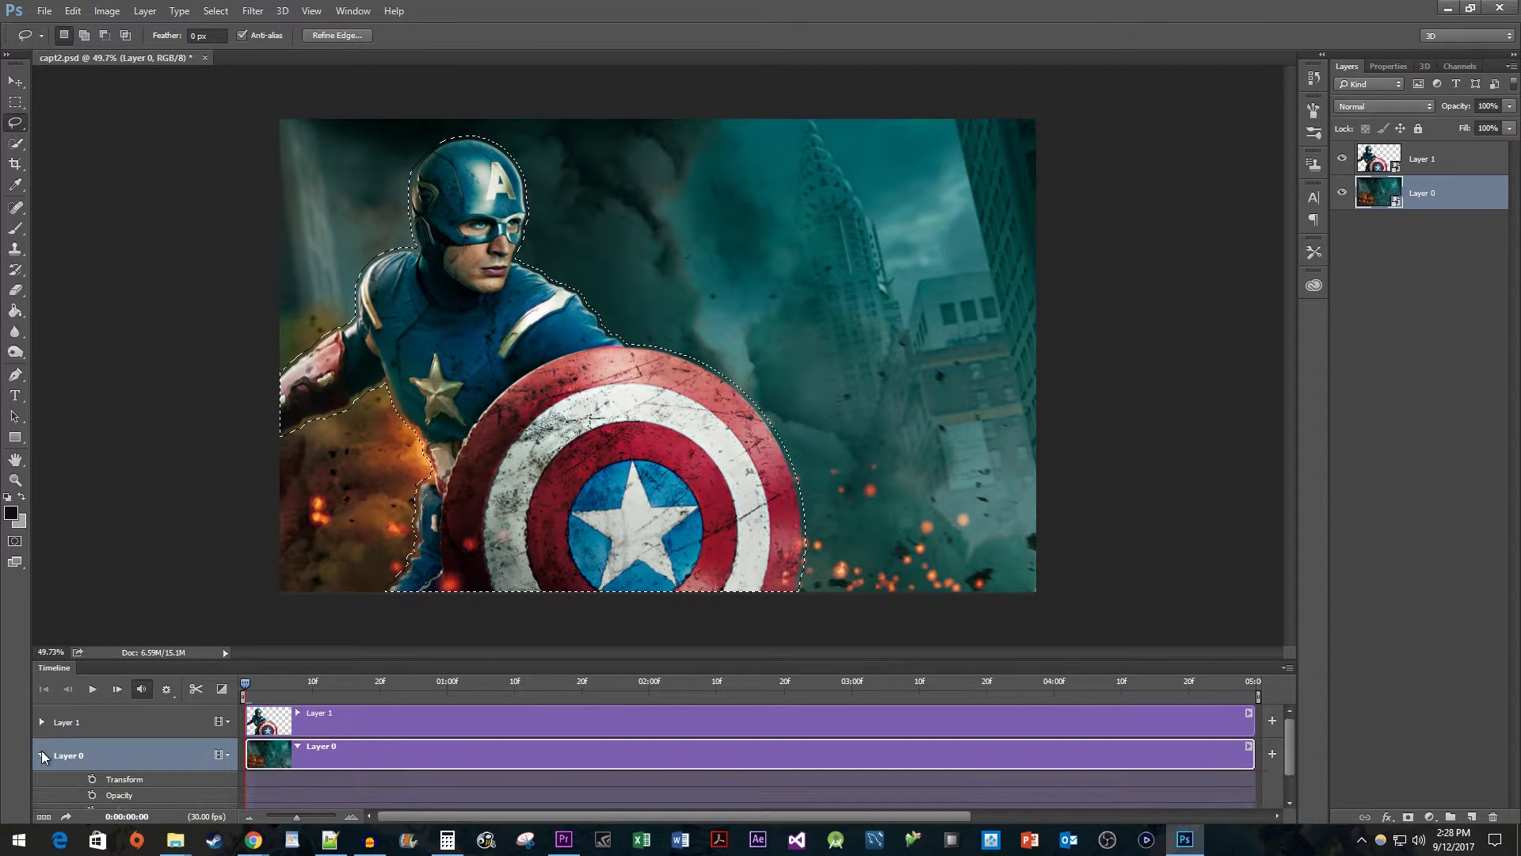
pyautogui.click(92, 780)
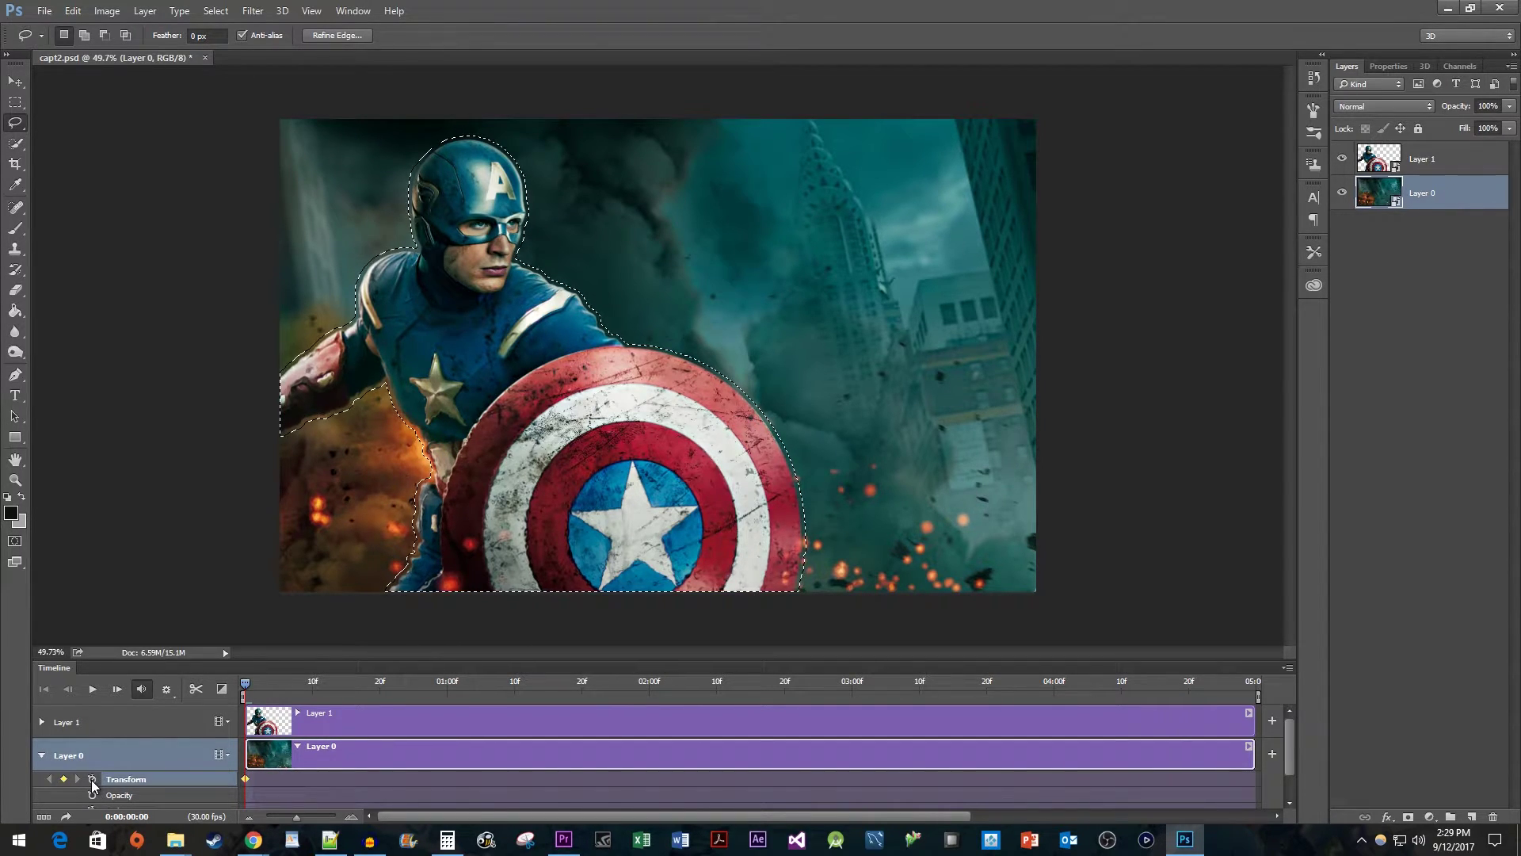
pyautogui.moveTo(242, 683); pyautogui.dragTo(1241, 667)
pyautogui.hotkey('ctrl', 'd')
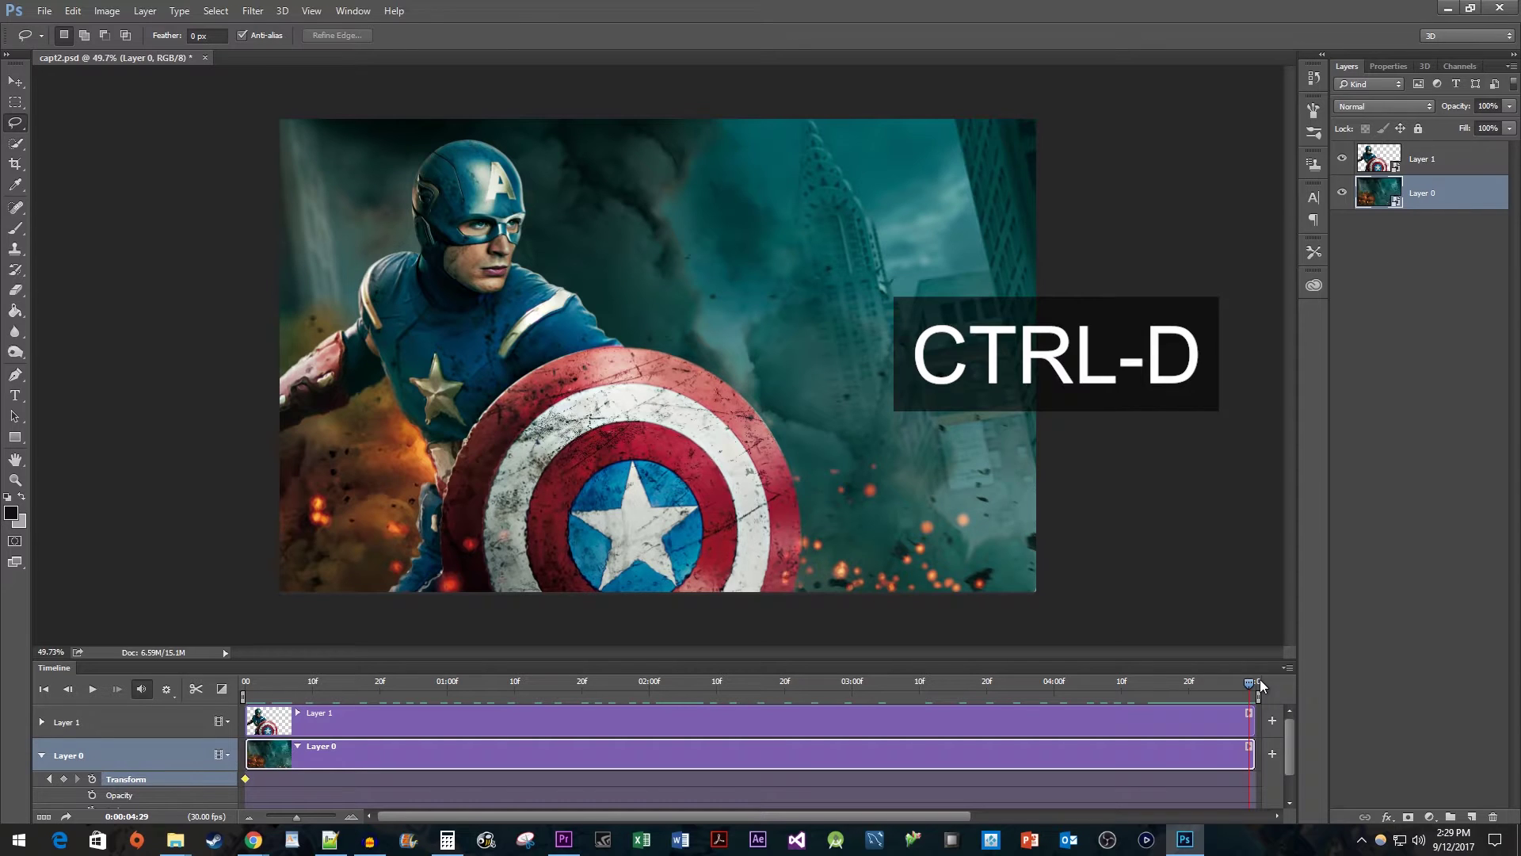
pyautogui.hotkey('ctrl', 't')
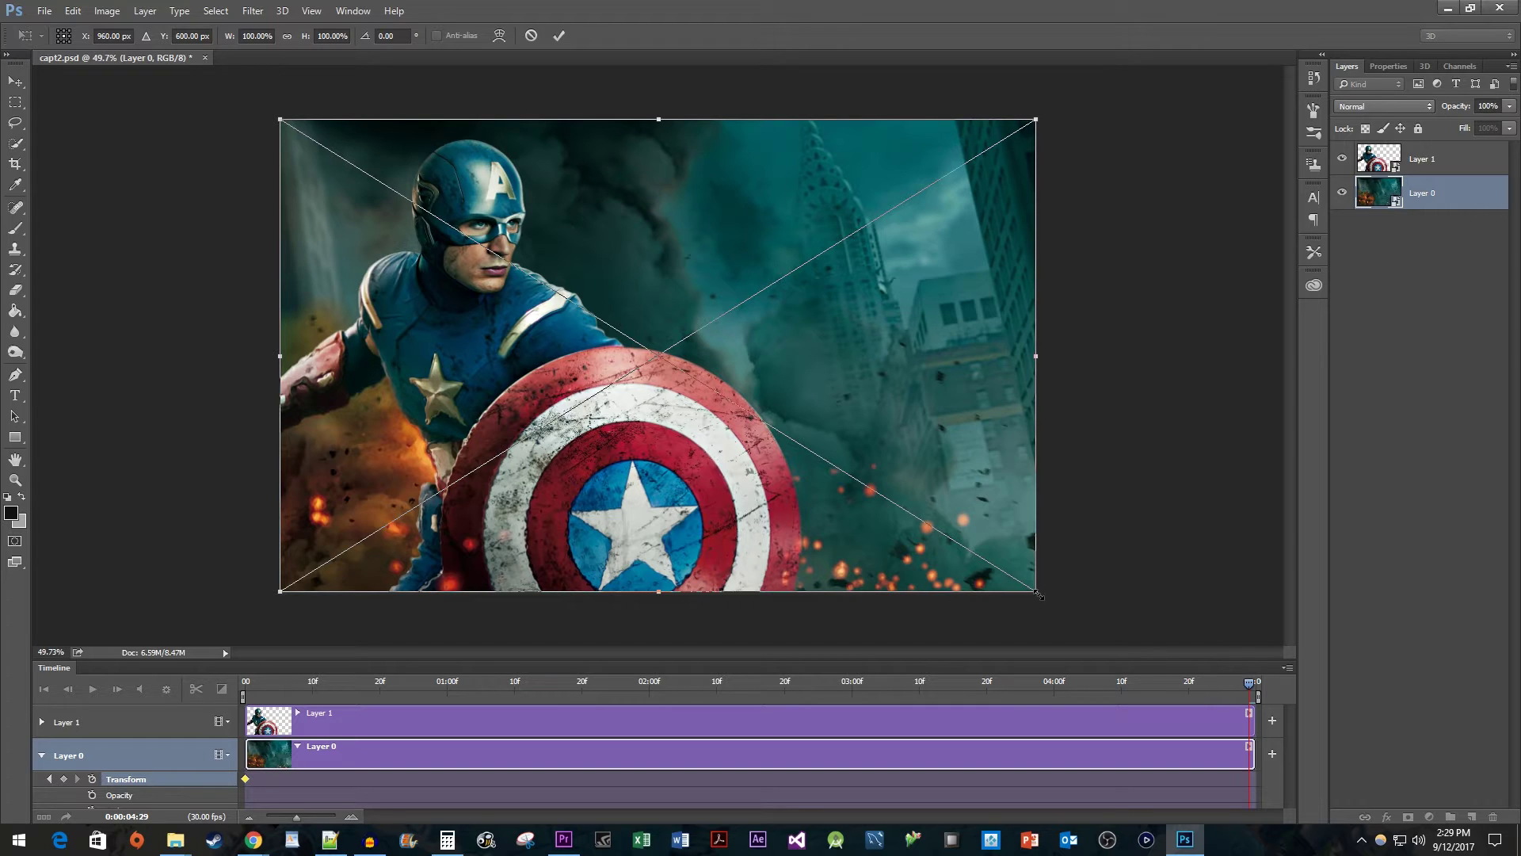
pyautogui.moveTo(1038, 593); pyautogui.dragTo(1124, 659)
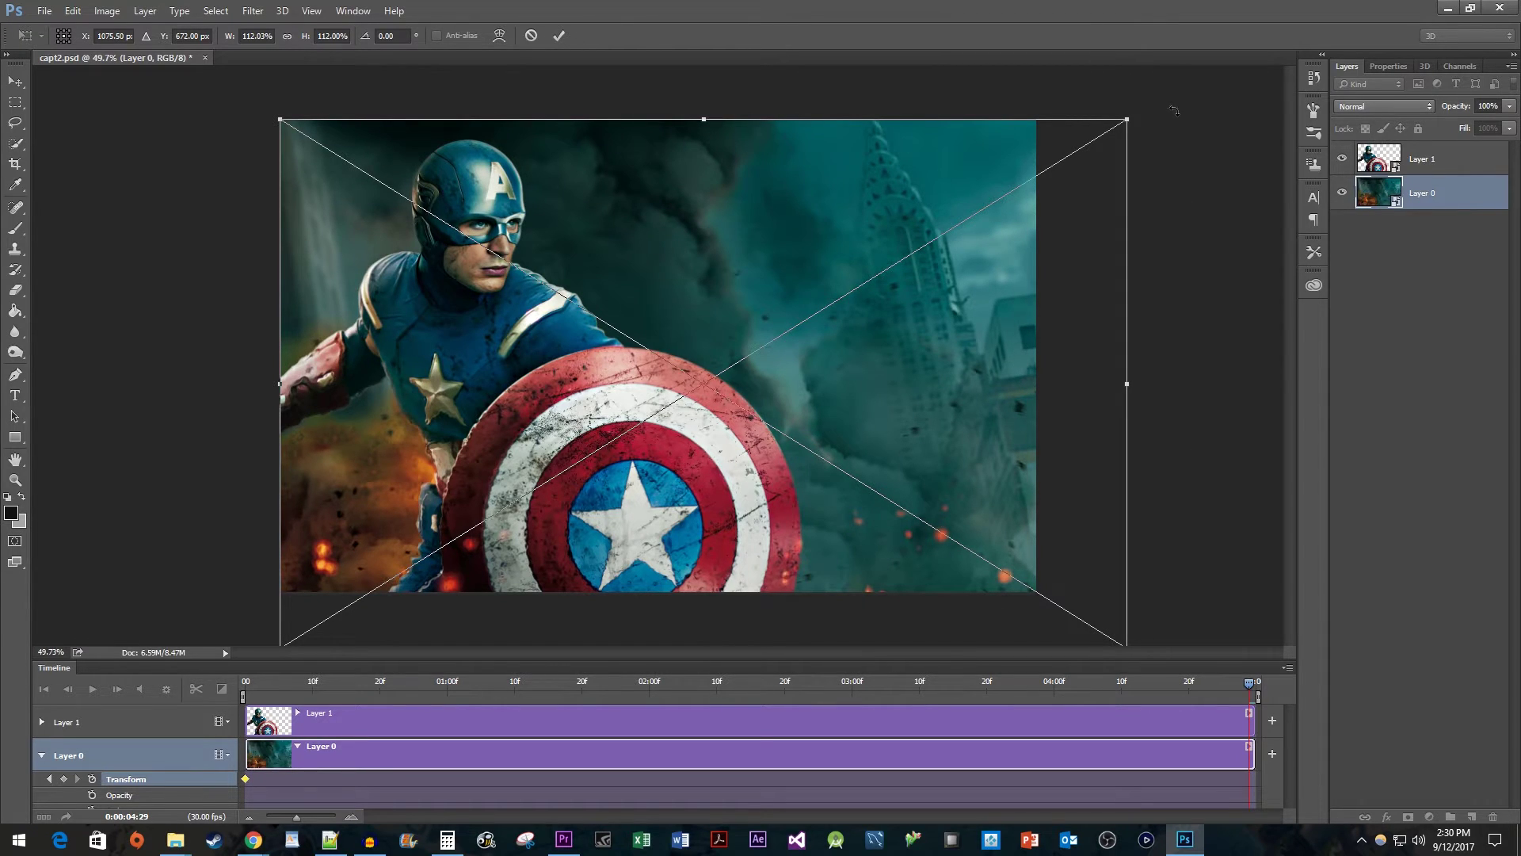
pyautogui.moveTo(1149, 112); pyautogui.dragTo(1116, 92)
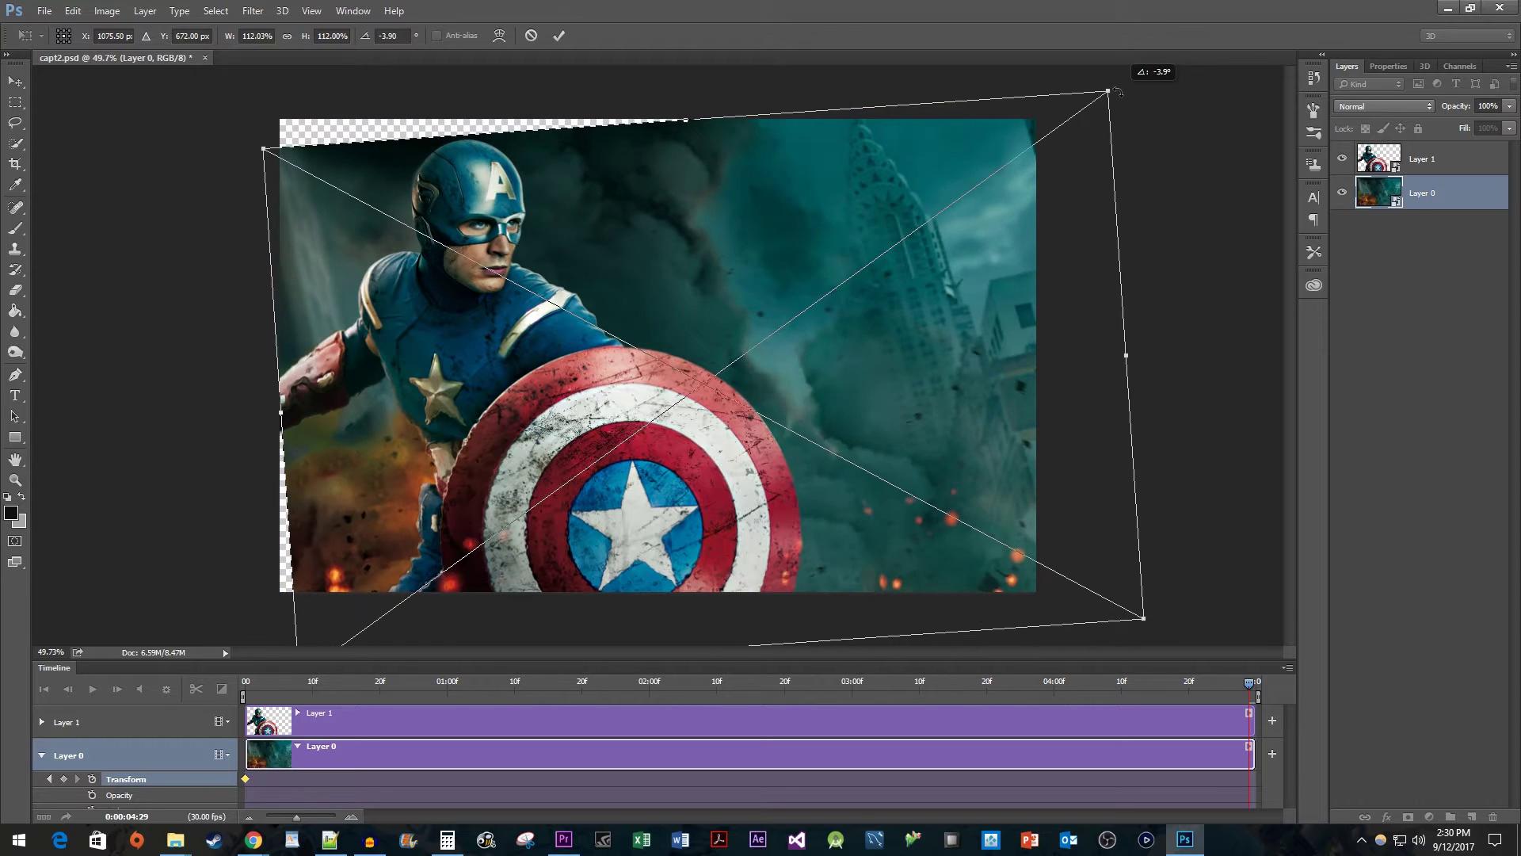
pyautogui.moveTo(1073, 179); pyautogui.dragTo(1056, 151)
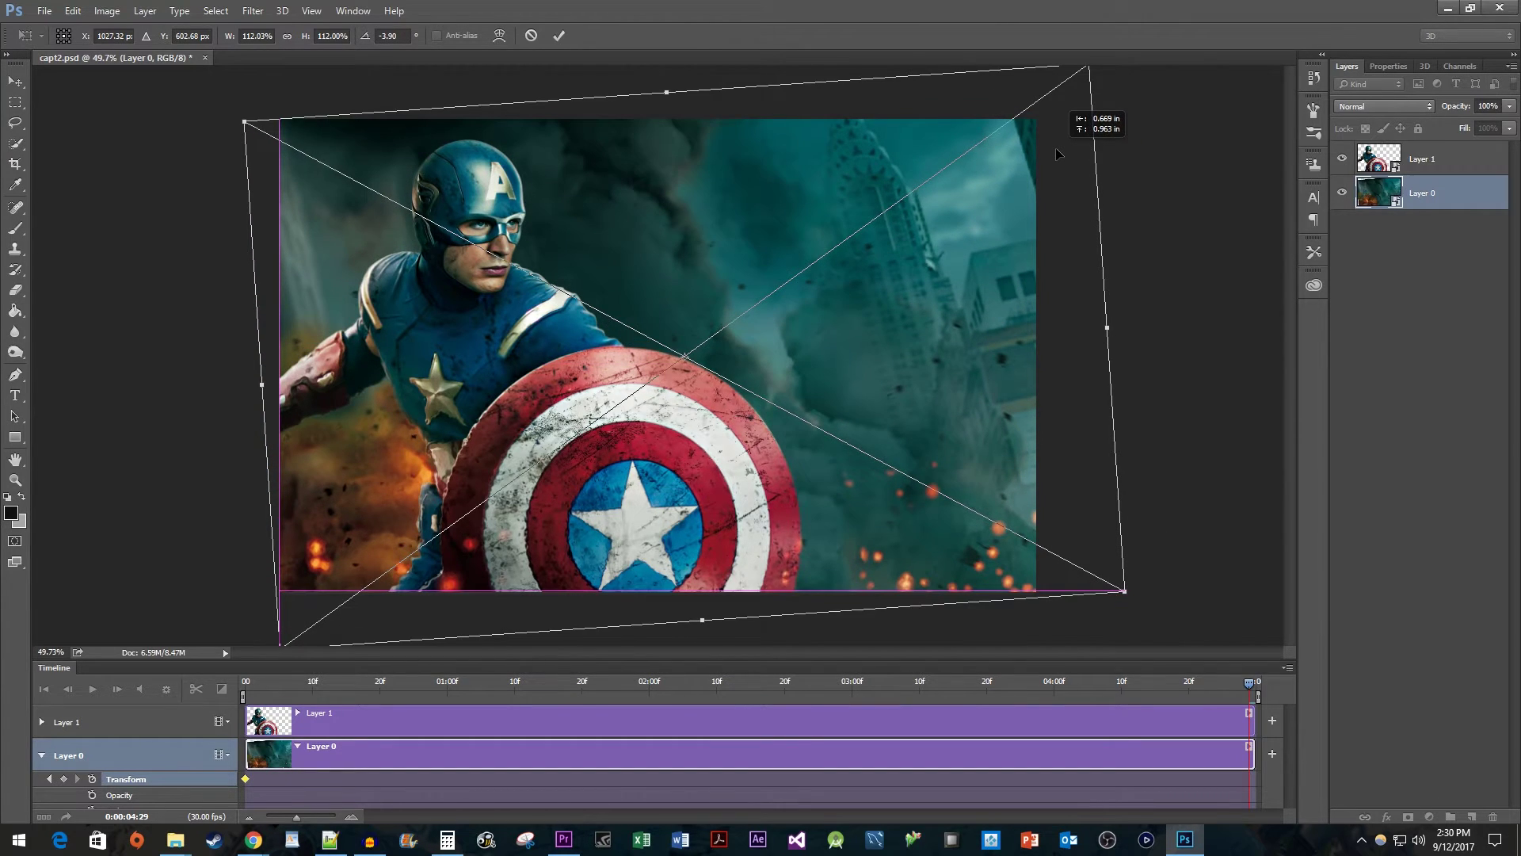
pyautogui.press('Return')
pyautogui.press('l')
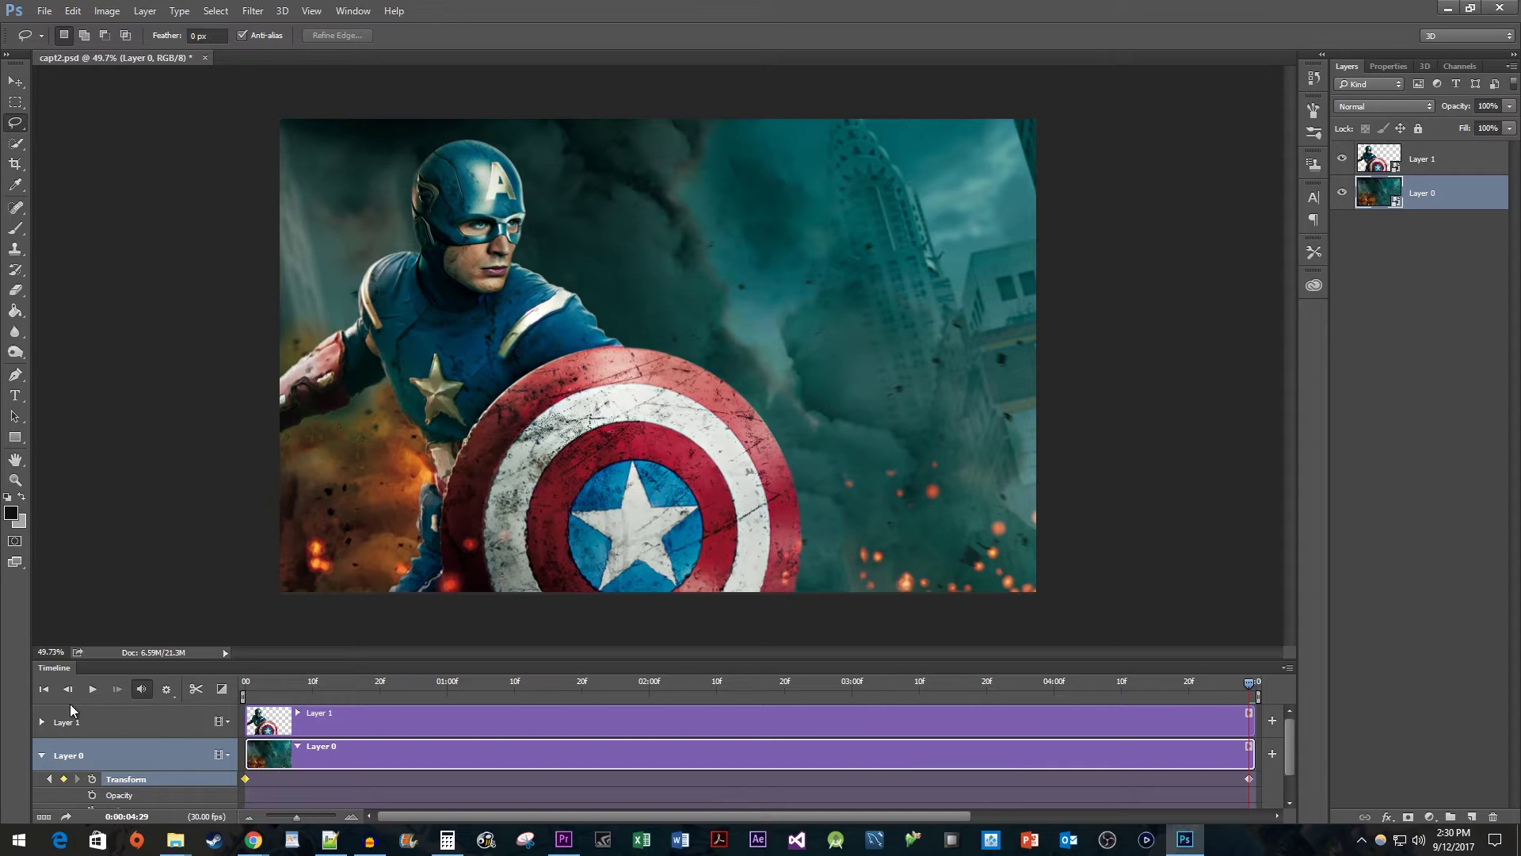
# - Keyframe Layer 1's Transform at frame 0, then at 4:29 scale it to 117% and shift it left
pyautogui.click(42, 722)
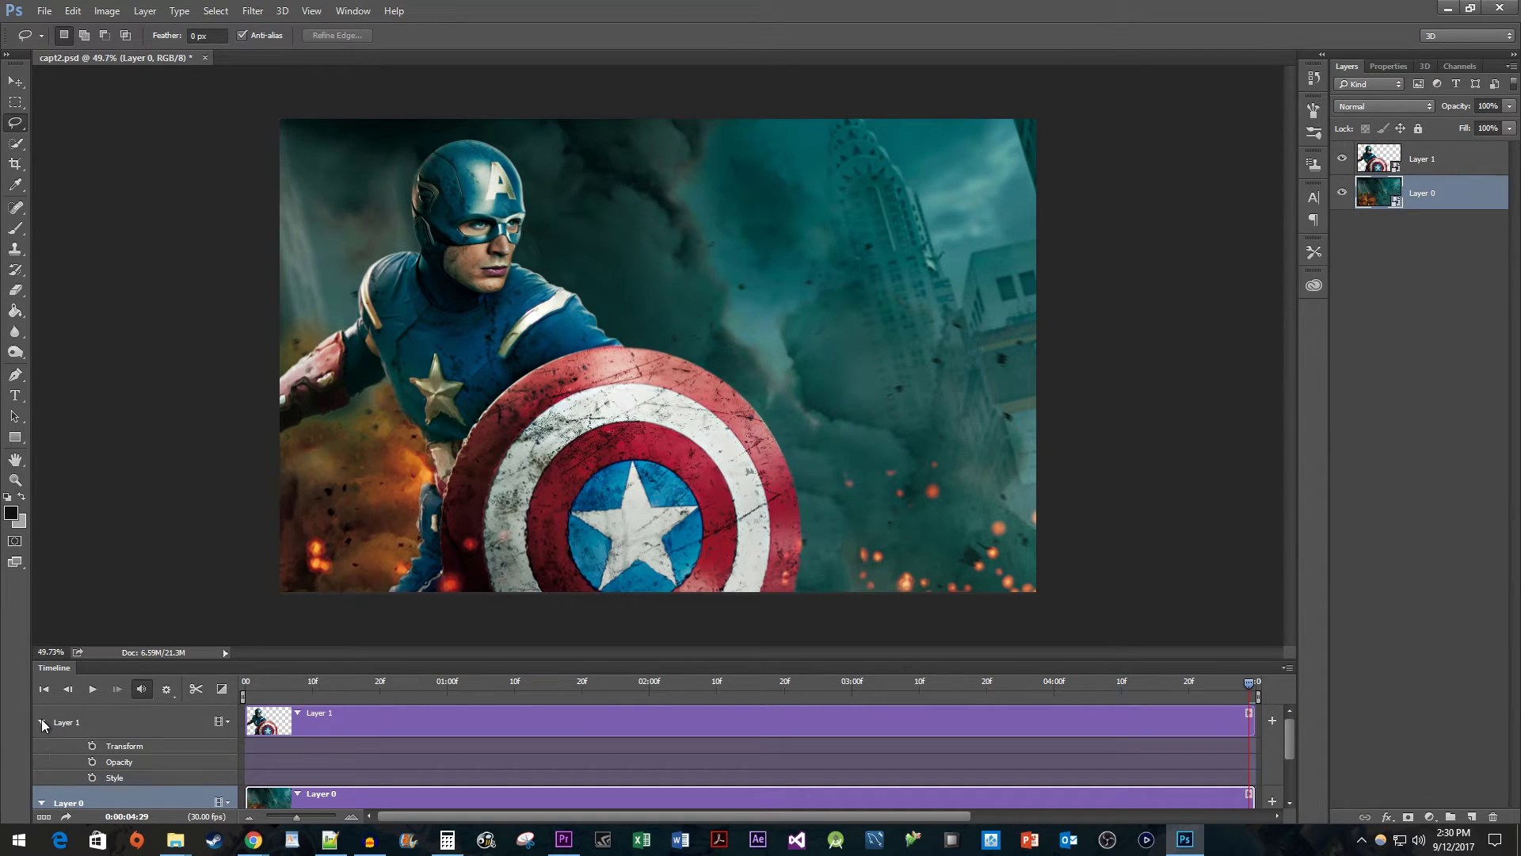
pyautogui.click(67, 721)
pyautogui.moveTo(313, 686); pyautogui.dragTo(245, 686)
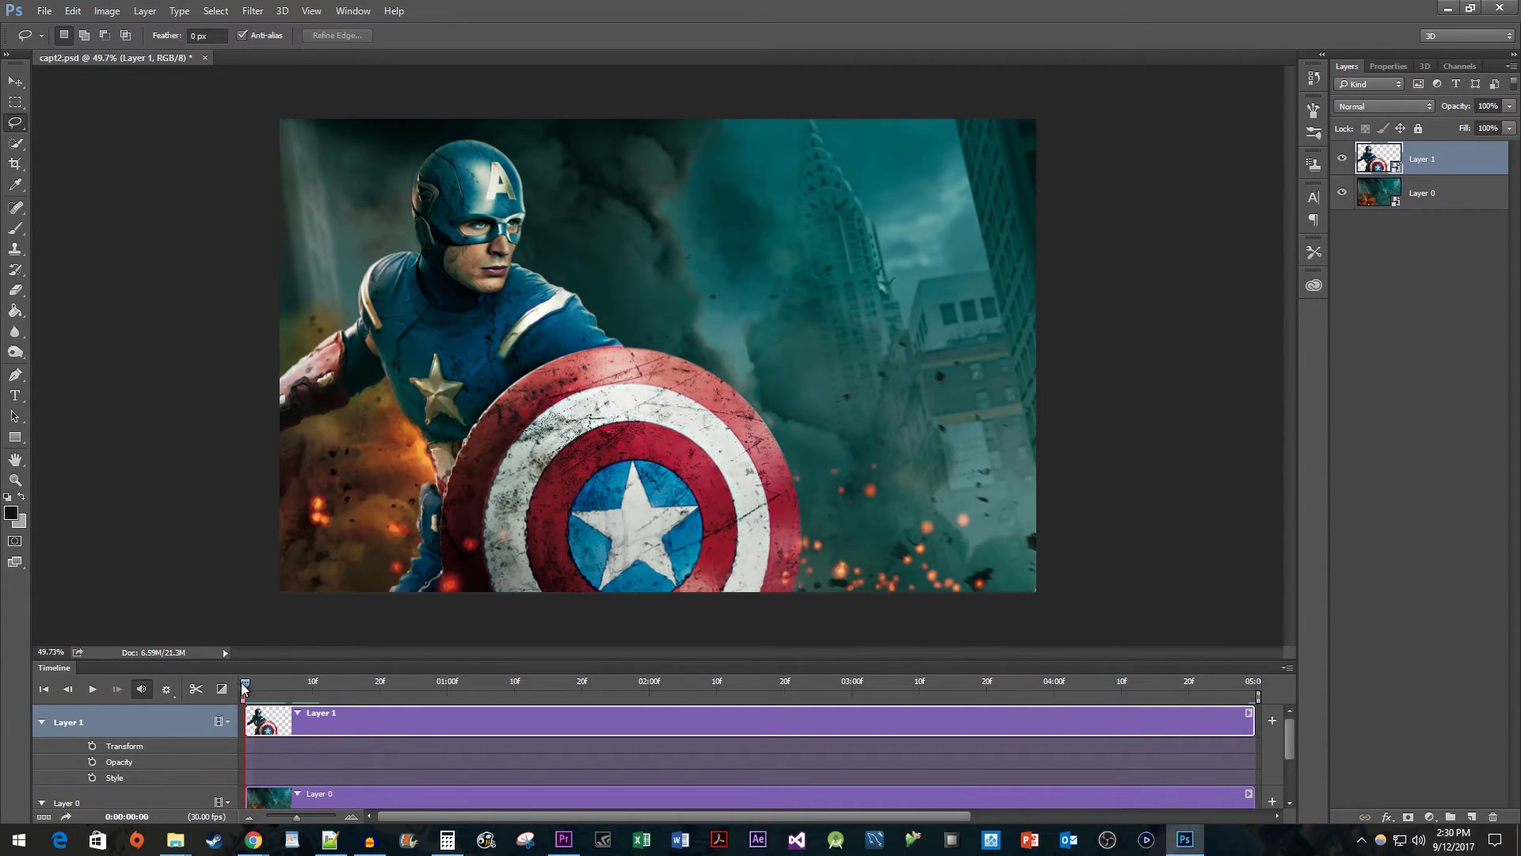
pyautogui.click(93, 745)
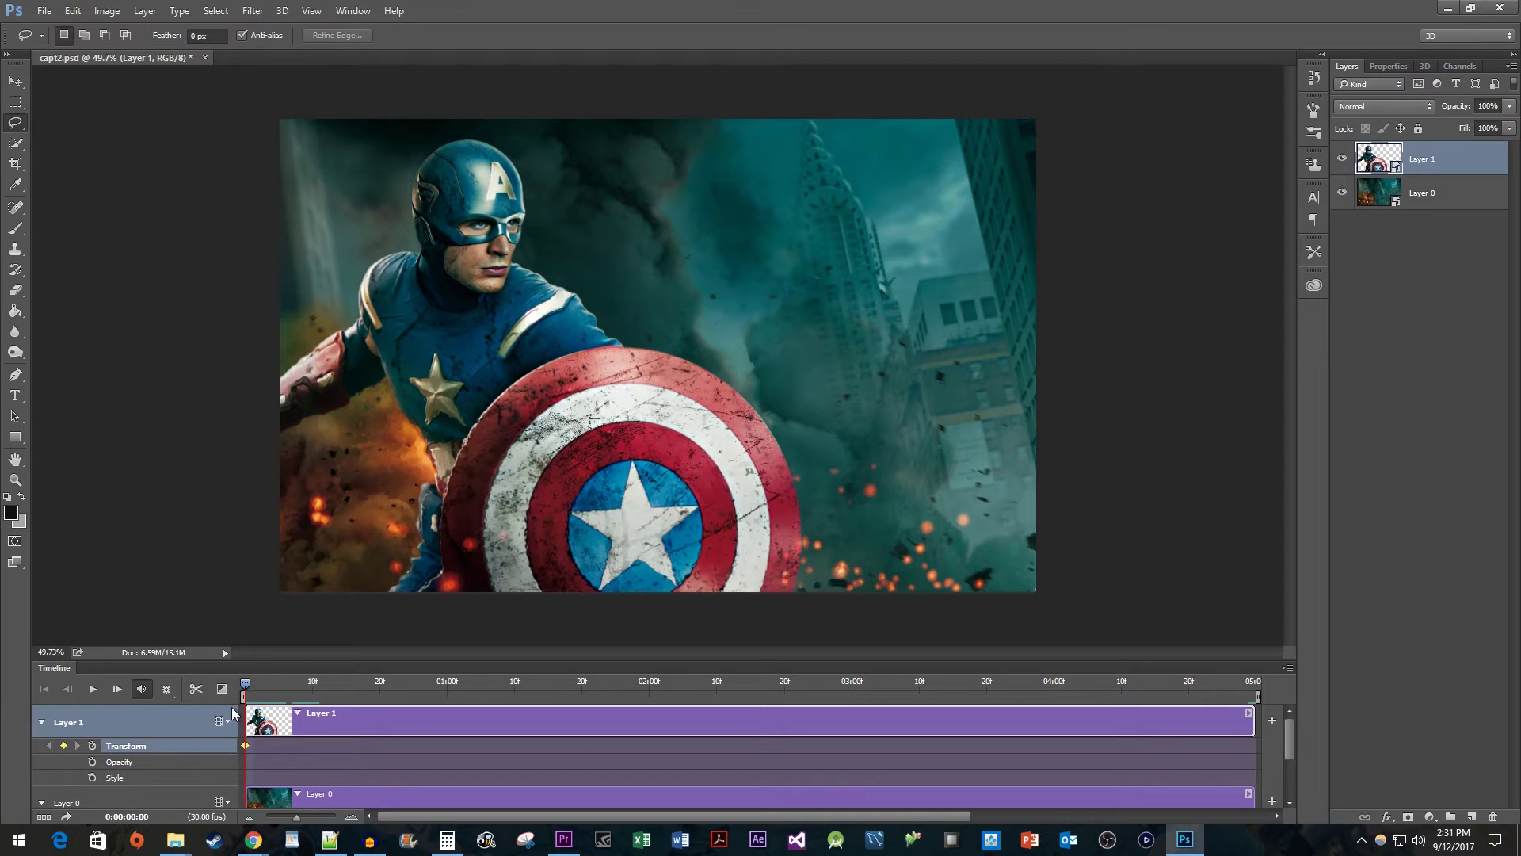
pyautogui.moveTo(245, 687); pyautogui.dragTo(1253, 691)
pyautogui.hotkey('ctrl', 't')
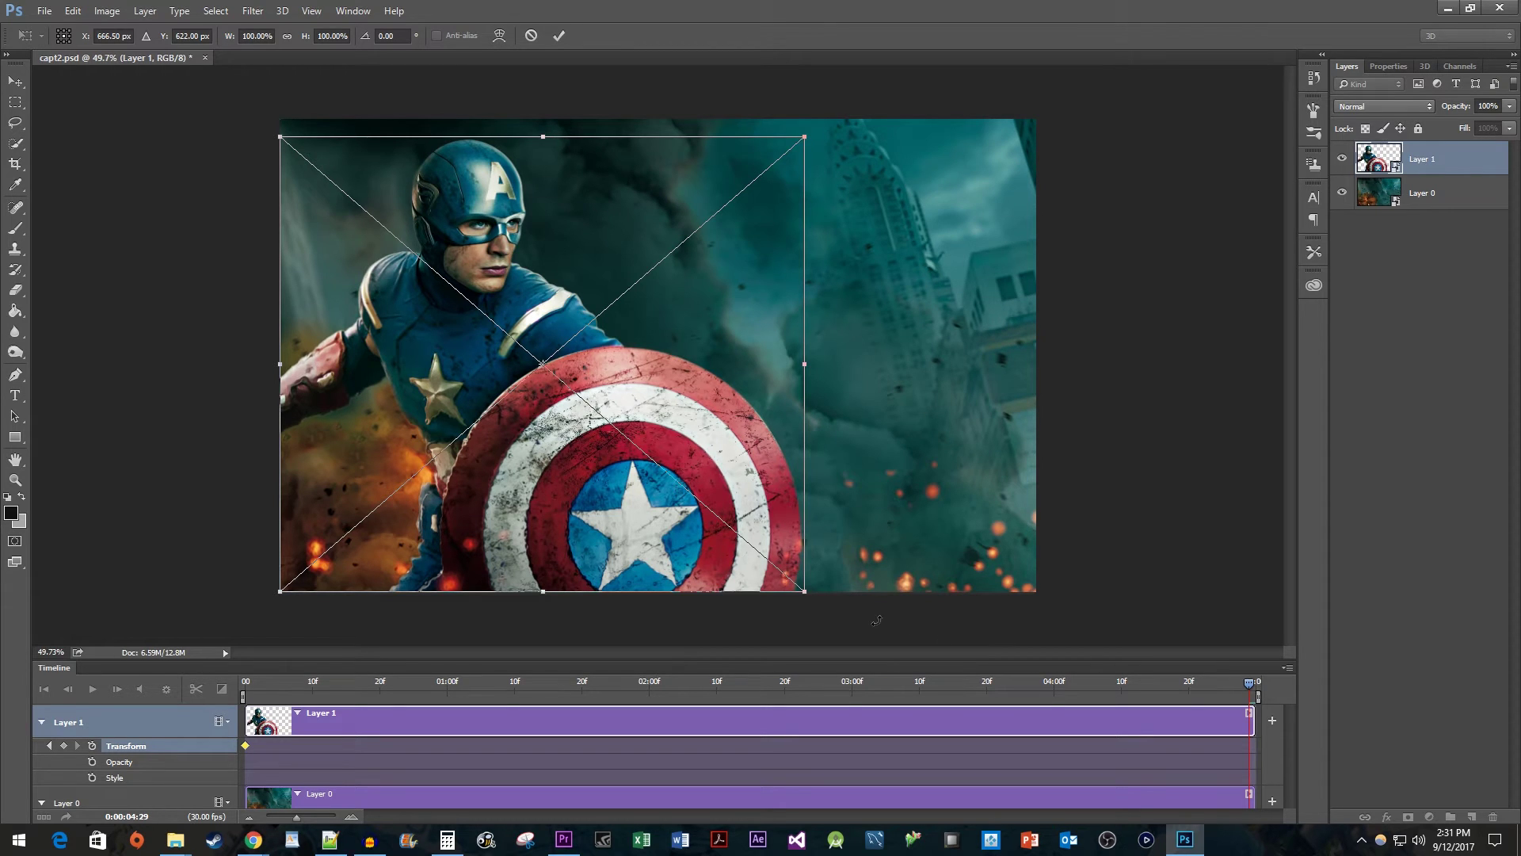
pyautogui.moveTo(804, 592); pyautogui.dragTo(889, 680)
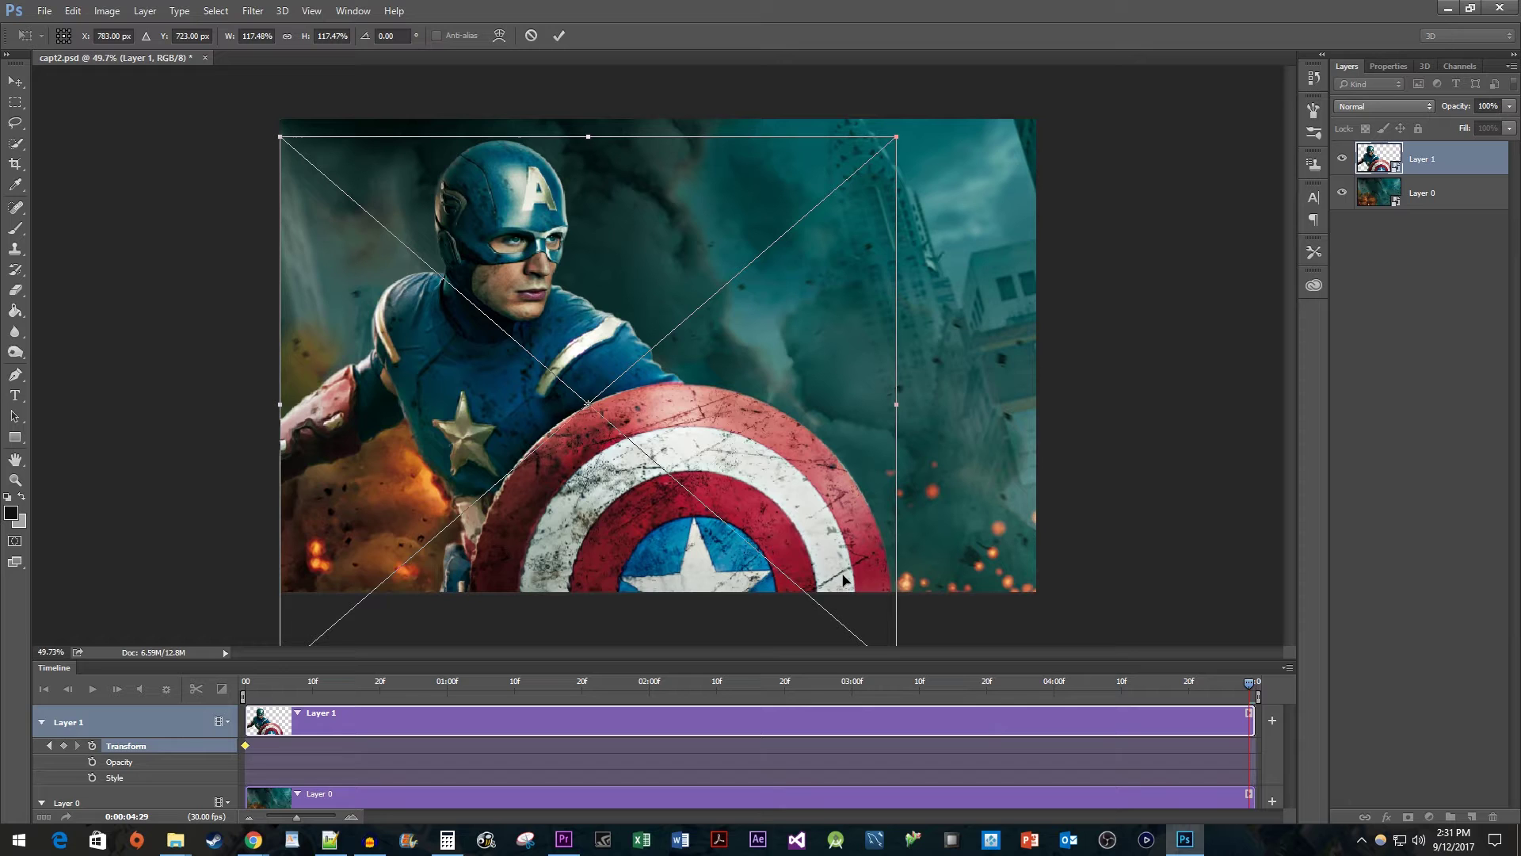
pyautogui.moveTo(843, 569); pyautogui.dragTo(759, 576)
pyautogui.press('Return')
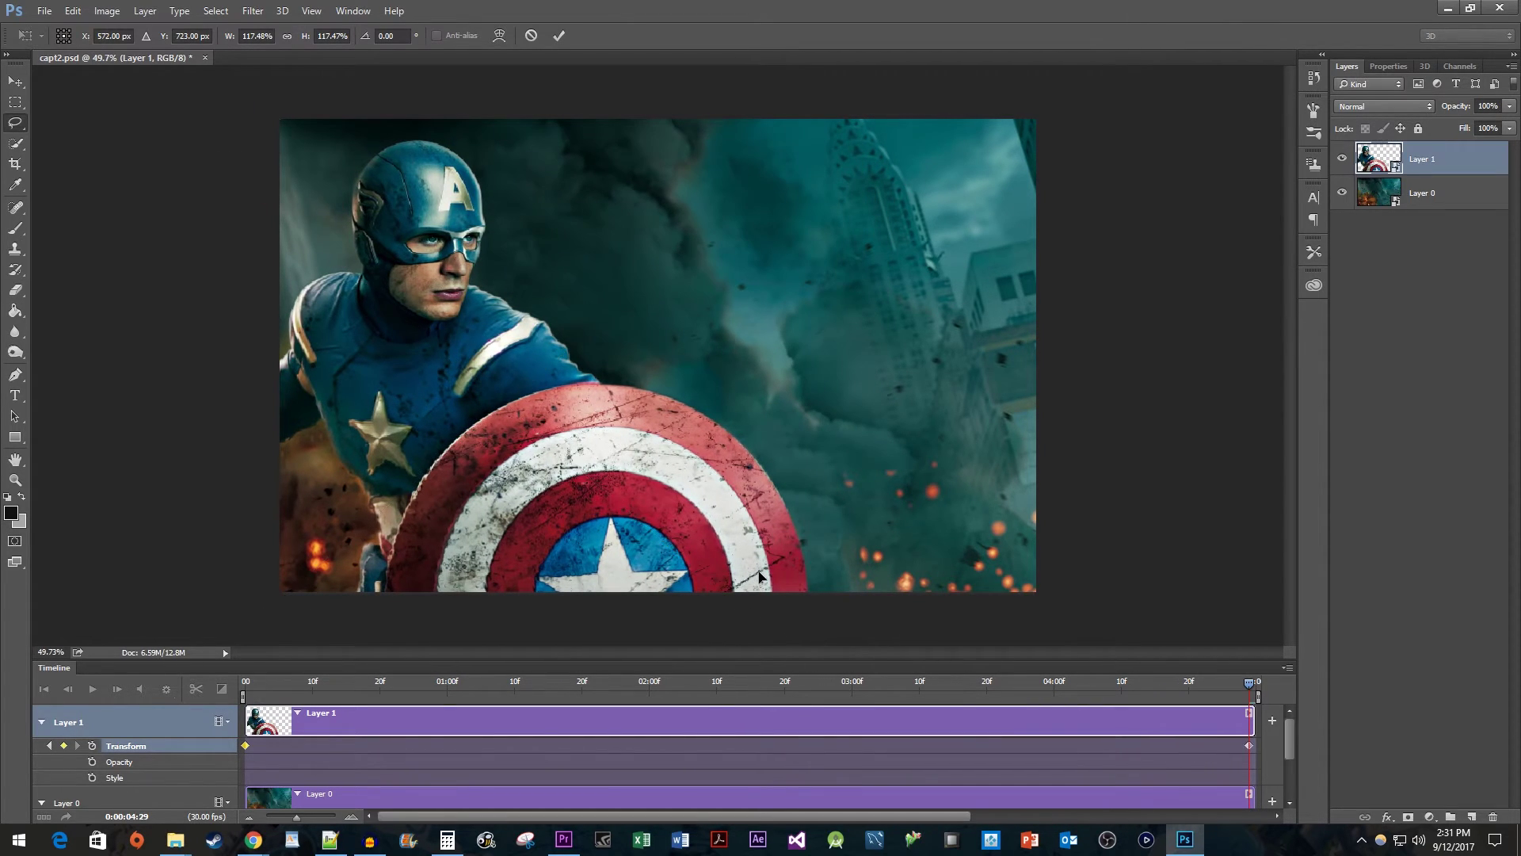
pyautogui.press('l')
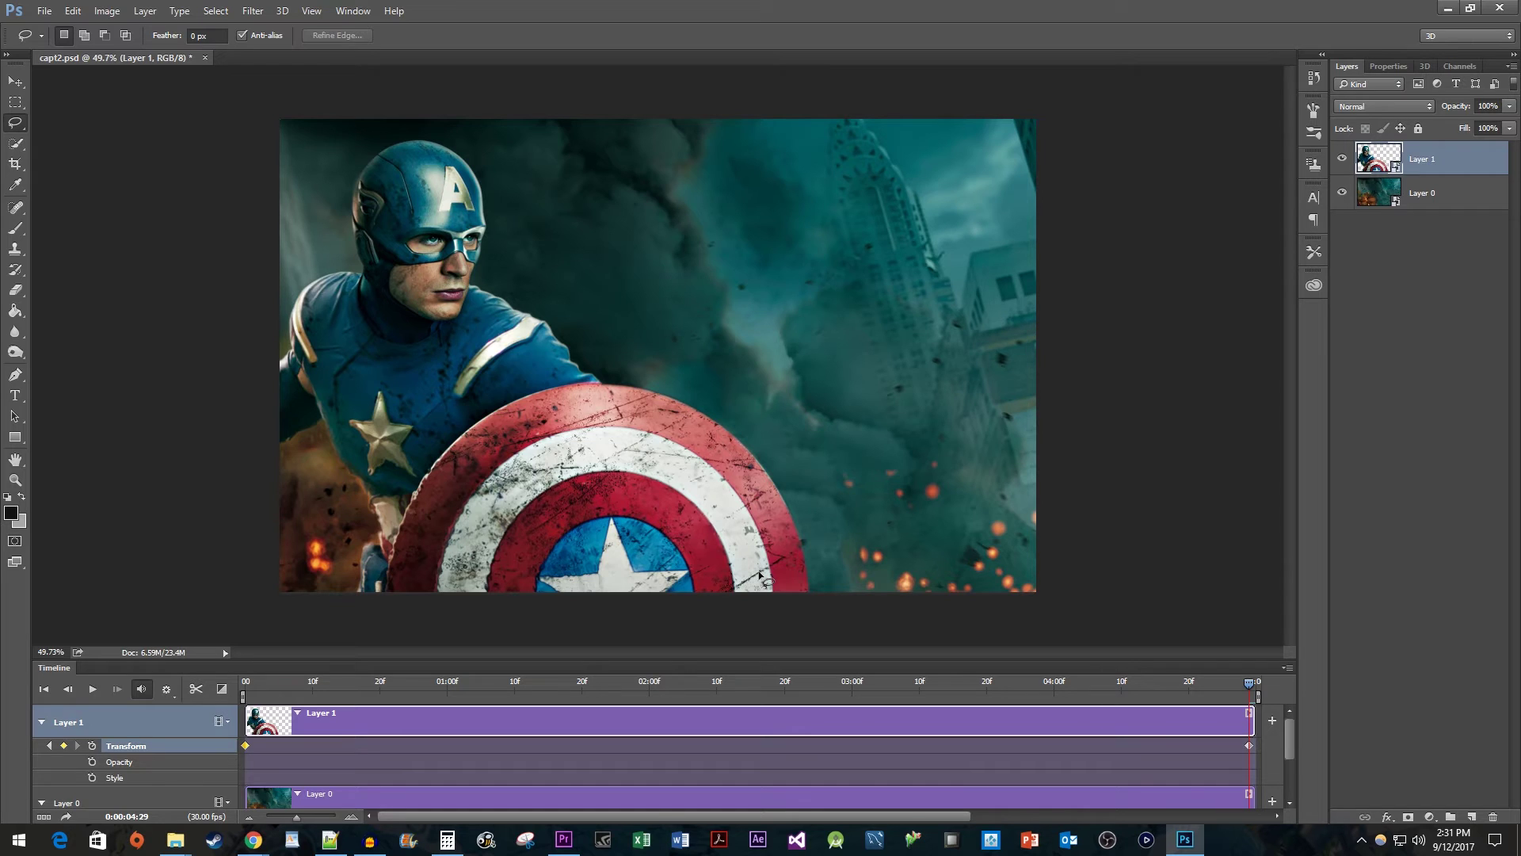
pyautogui.click(243, 688)
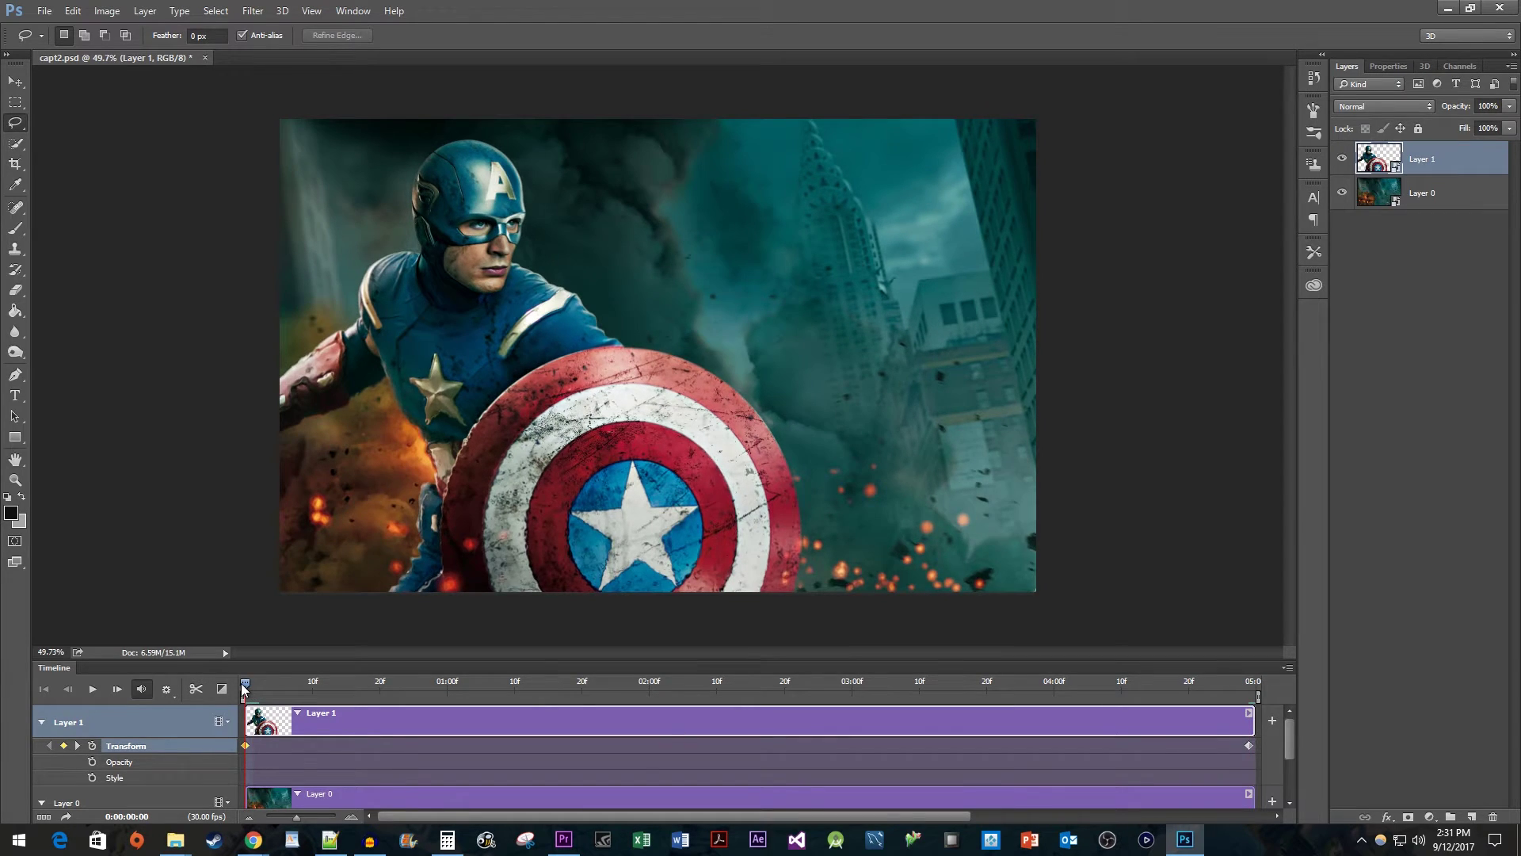
pyautogui.press('space')
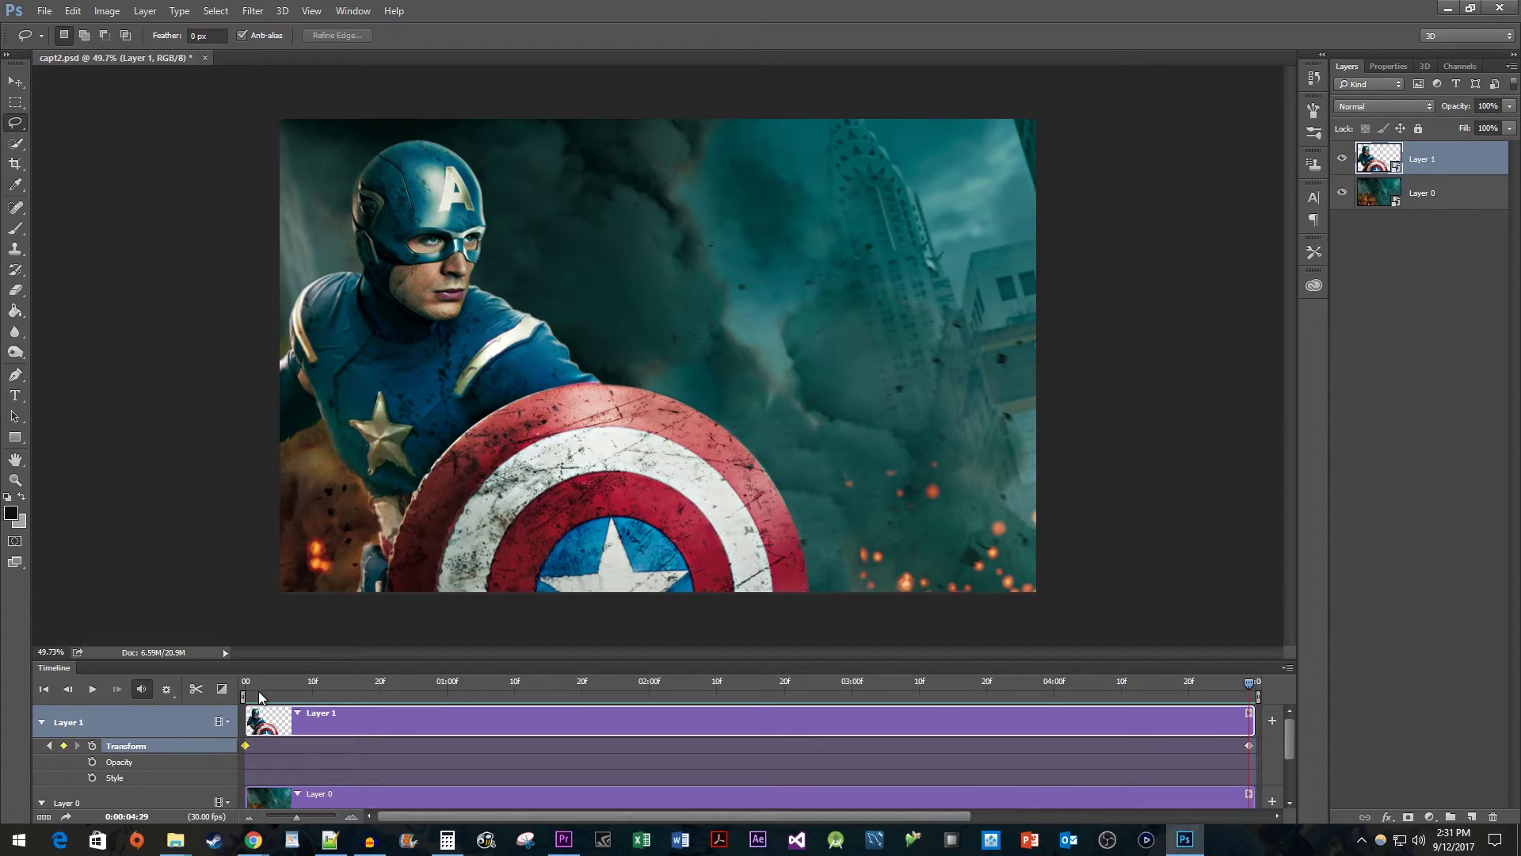
# - Render the animation to capt2.mp4 as H.264 High Quality, 1920 x 1200 at 30 fps
pyautogui.click(1288, 667)
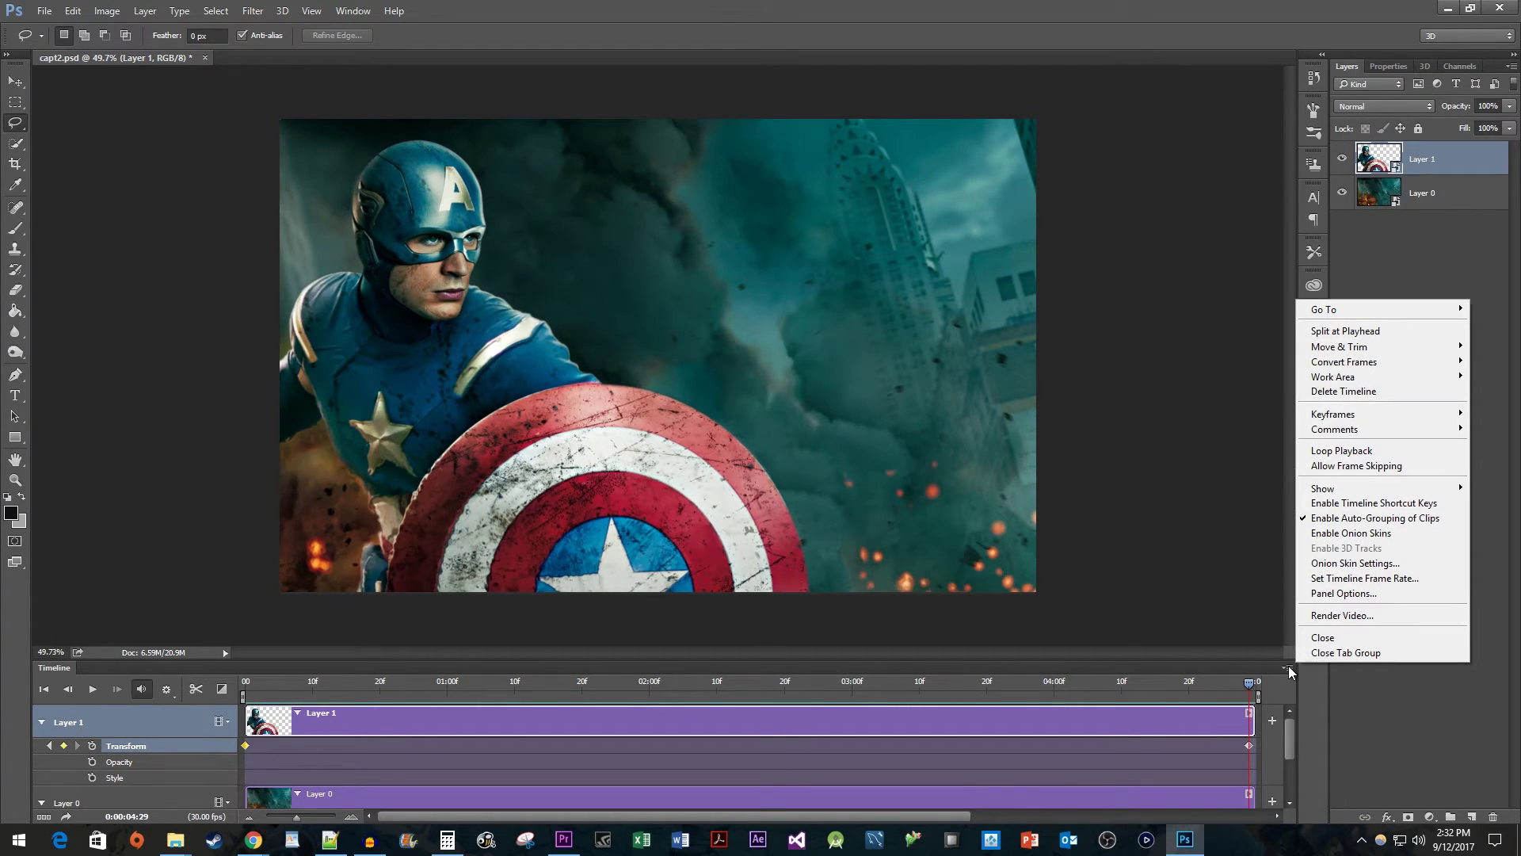
pyautogui.click(1362, 616)
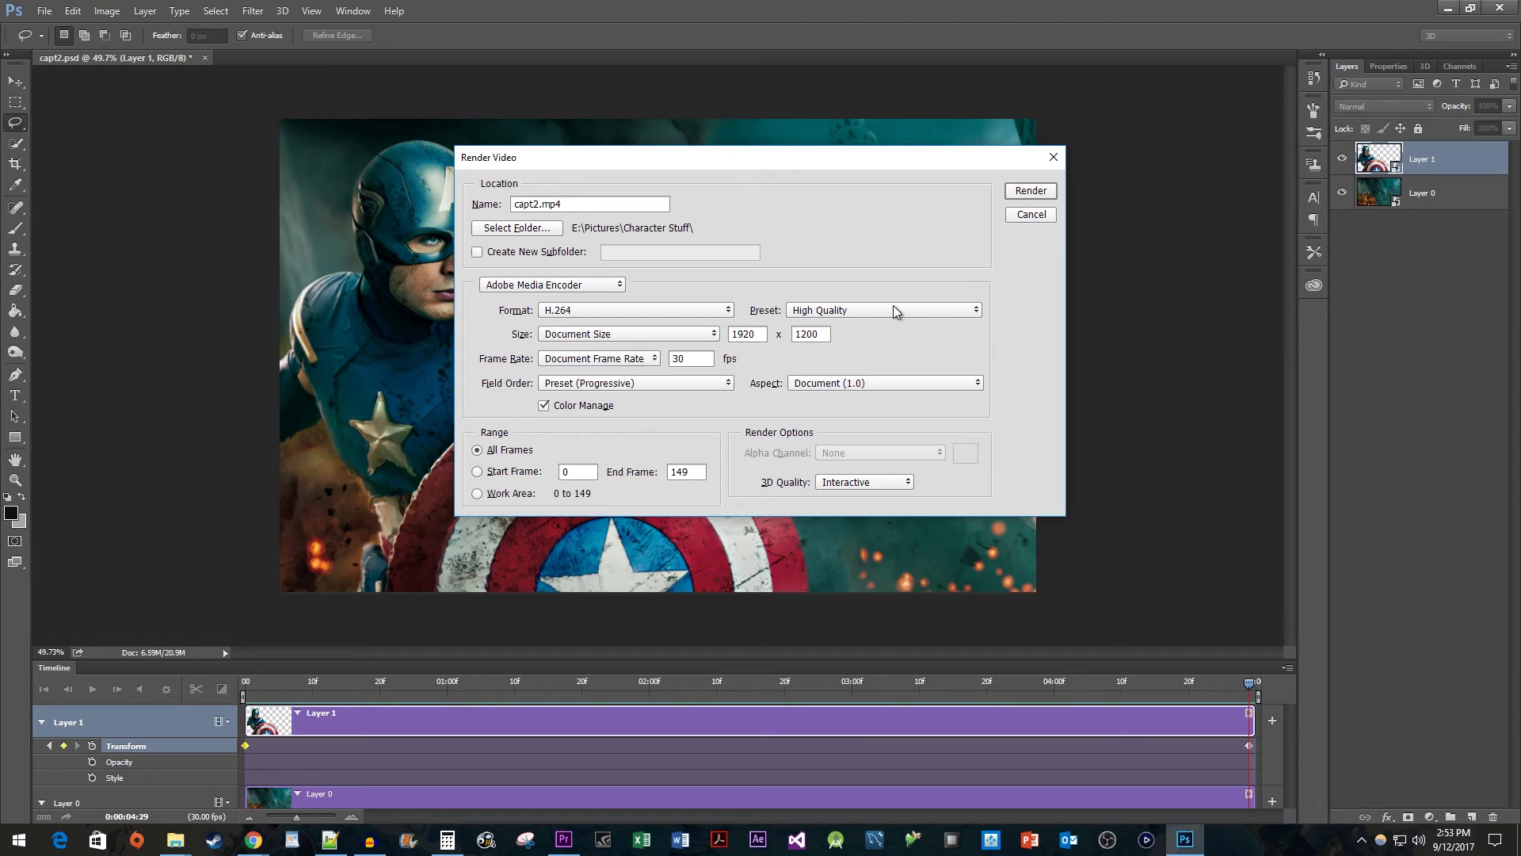
pyautogui.click(1052, 191)
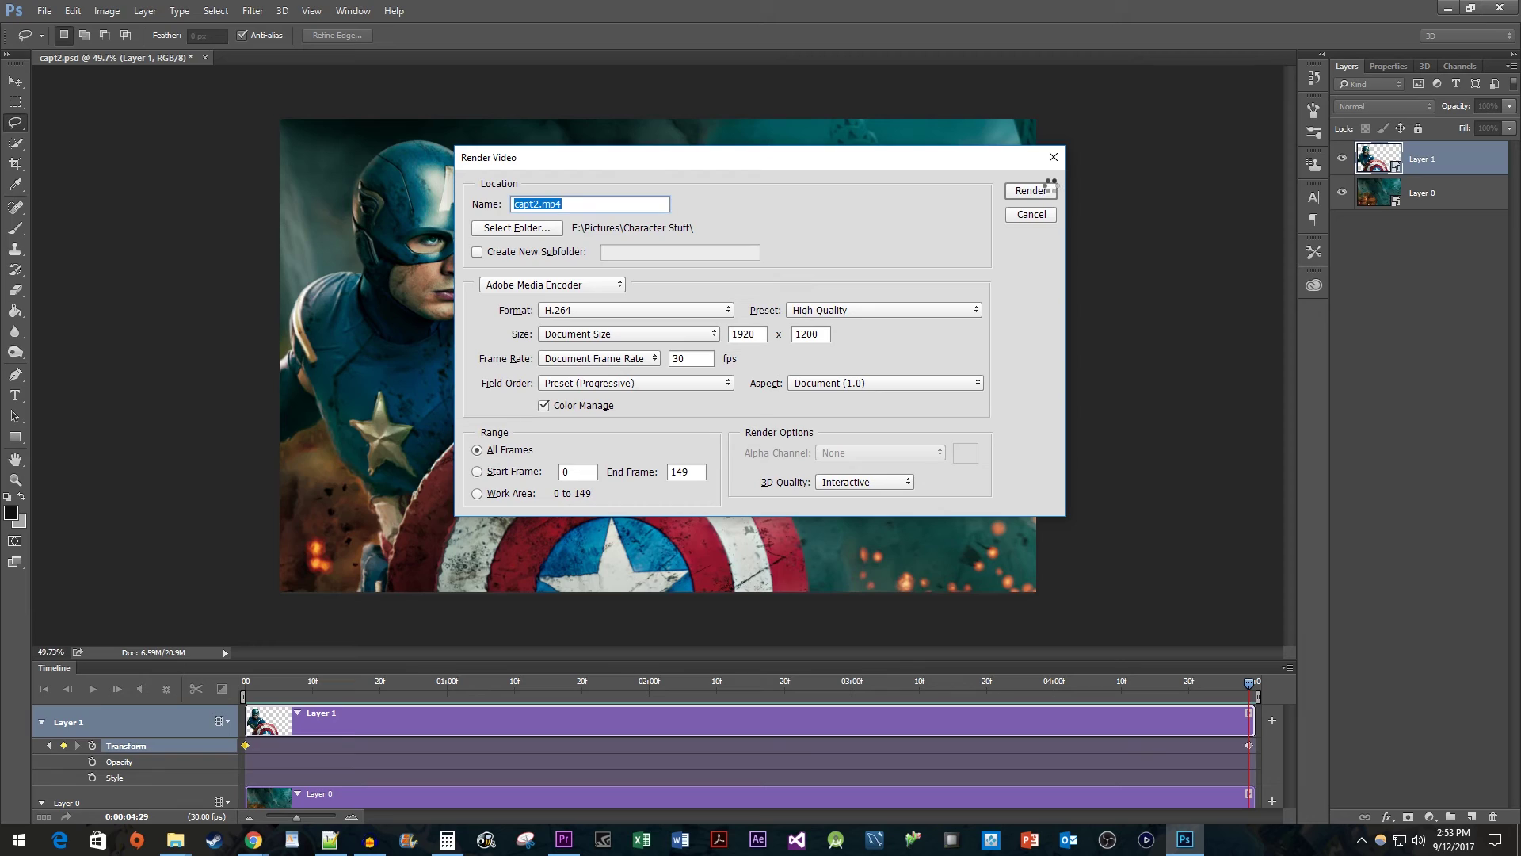